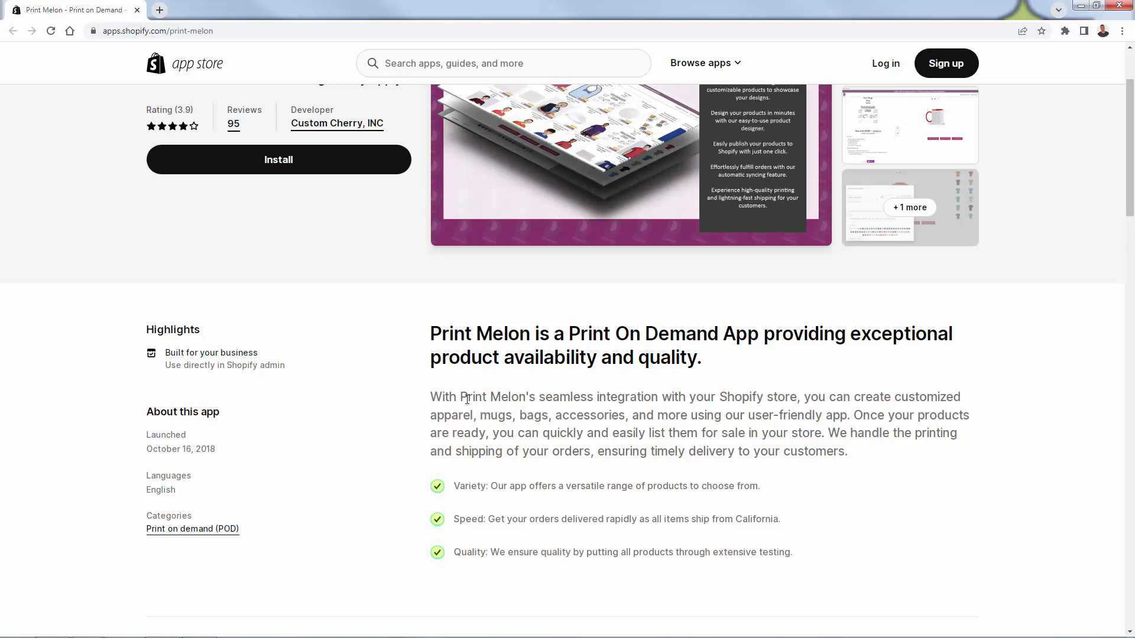
- Review the Print Melon app listing's description, highlights, pricing and reviews on the Shopify App Store
{"action": "scroll", "coordinate": [467, 400], "scroll_direction": "up", "scroll_amount": 2}
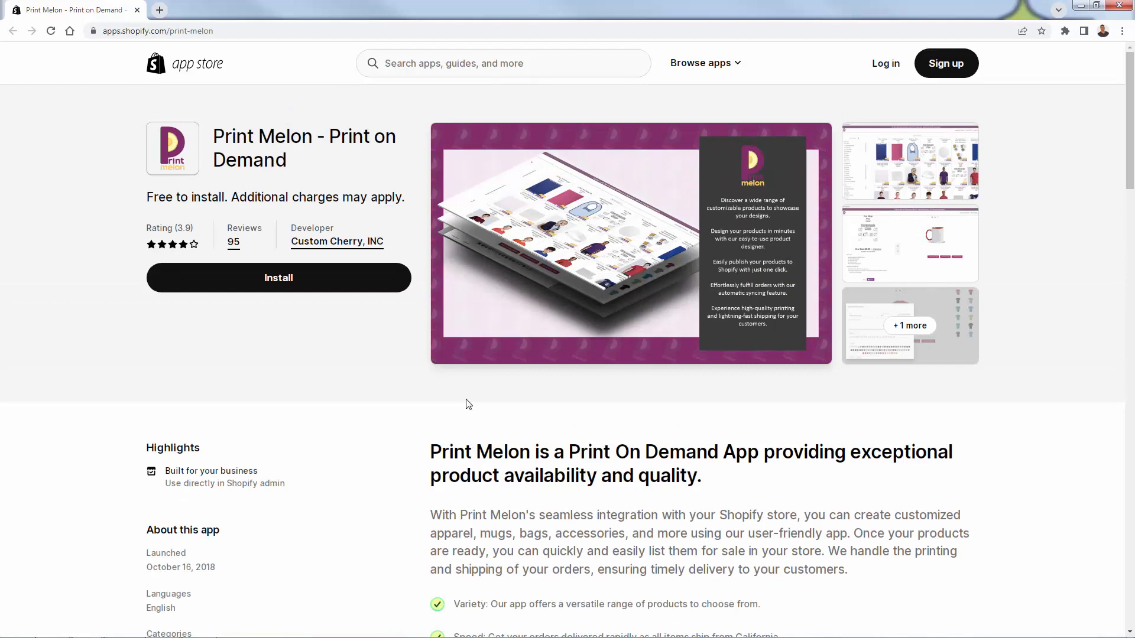
{"action": "scroll", "coordinate": [467, 399], "scroll_direction": "down", "scroll_amount": 1}
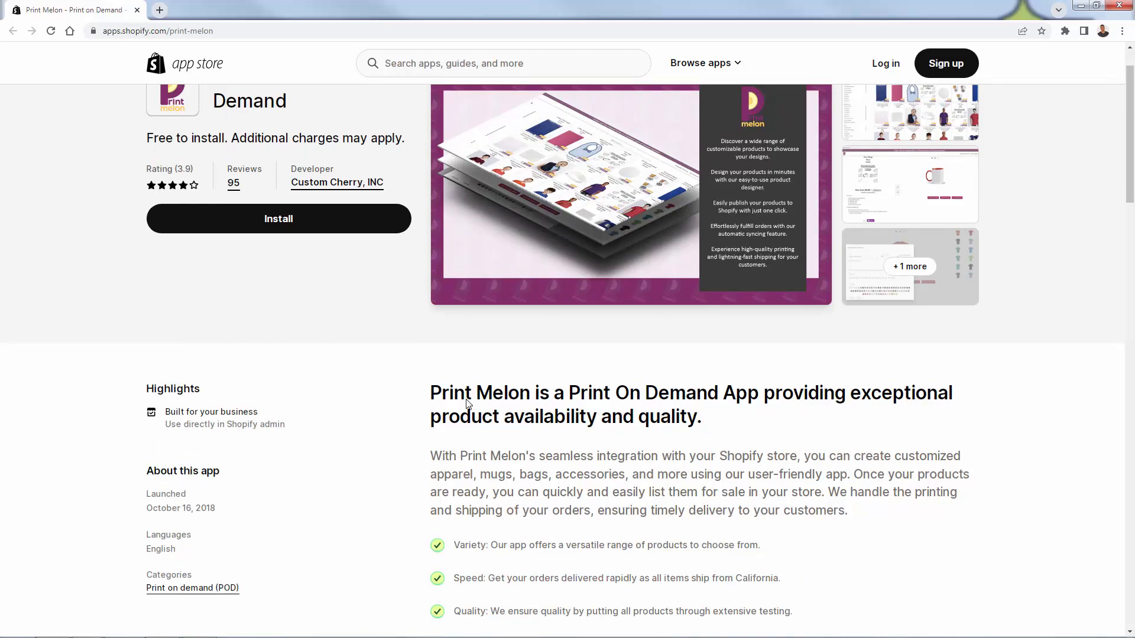
{"action": "scroll", "coordinate": [467, 404], "scroll_direction": "down", "scroll_amount": 1}
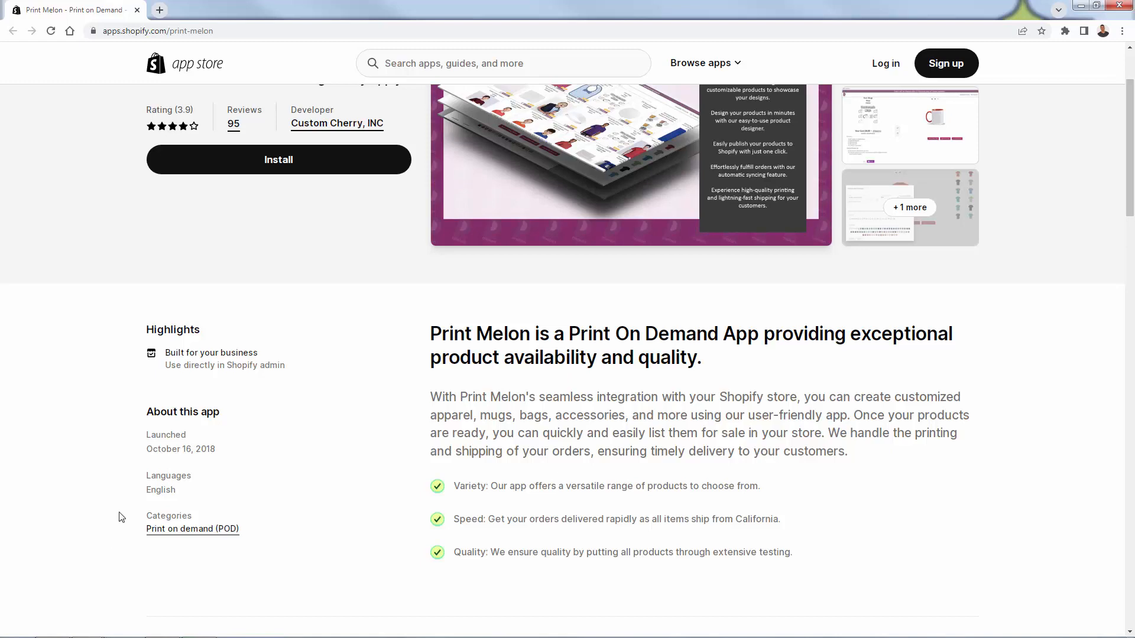
{"action": "scroll", "coordinate": [503, 466], "scroll_direction": "down", "scroll_amount": 6}
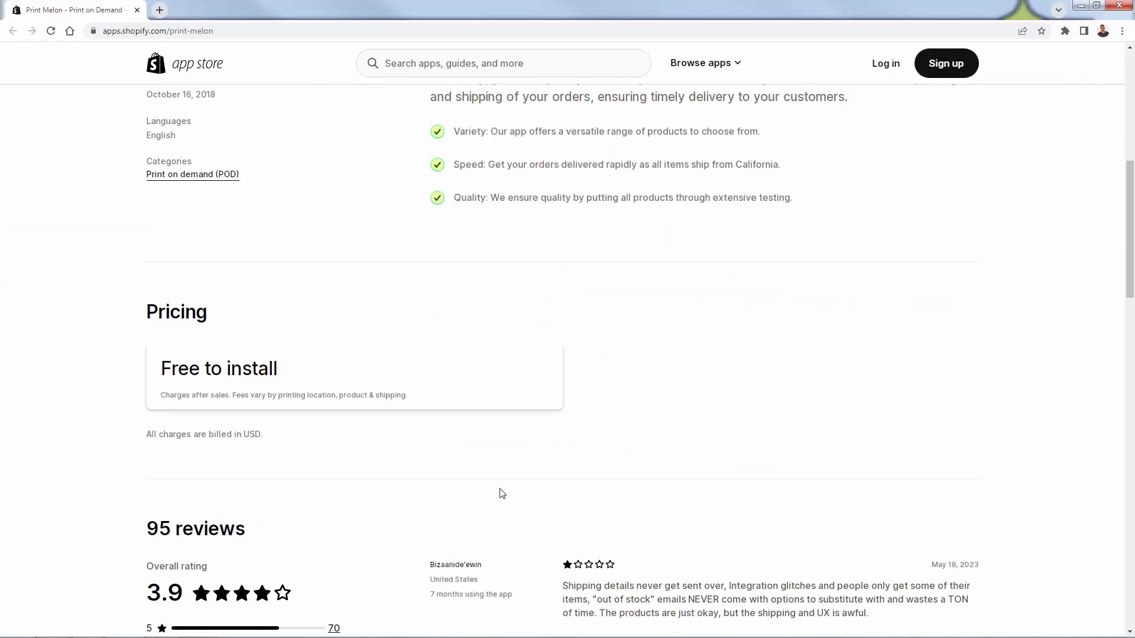
{"action": "scroll", "coordinate": [502, 536], "scroll_direction": "up", "scroll_amount": 8}
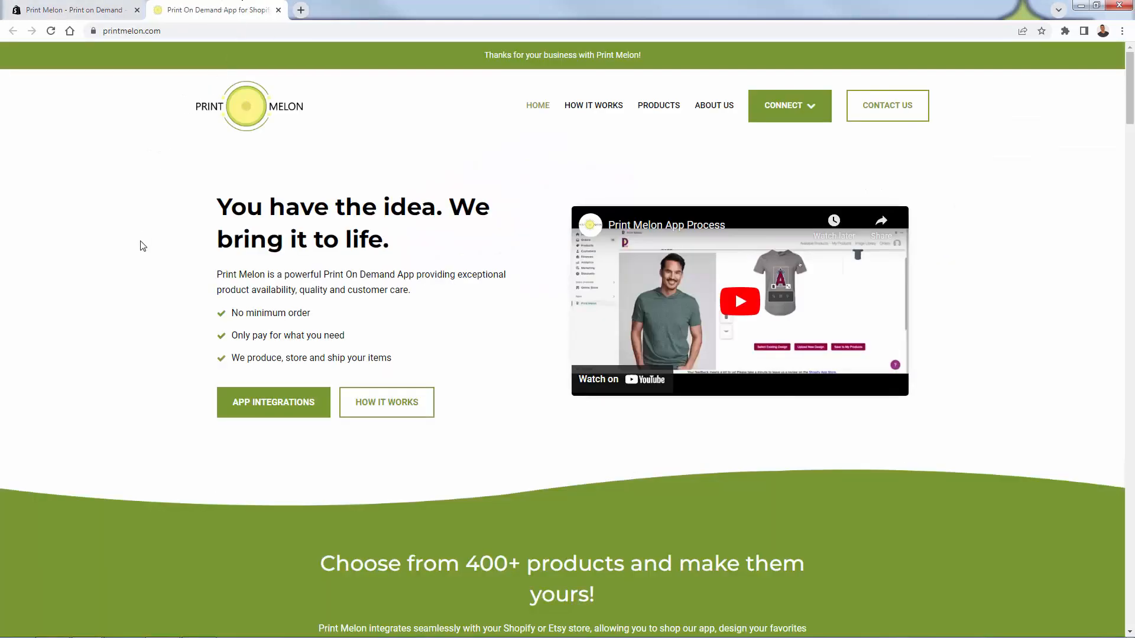
- Look through the Print Melon homepage for its overview, ordering process and features
{"action": "scroll", "coordinate": [141, 244], "scroll_direction": "down", "scroll_amount": 12}
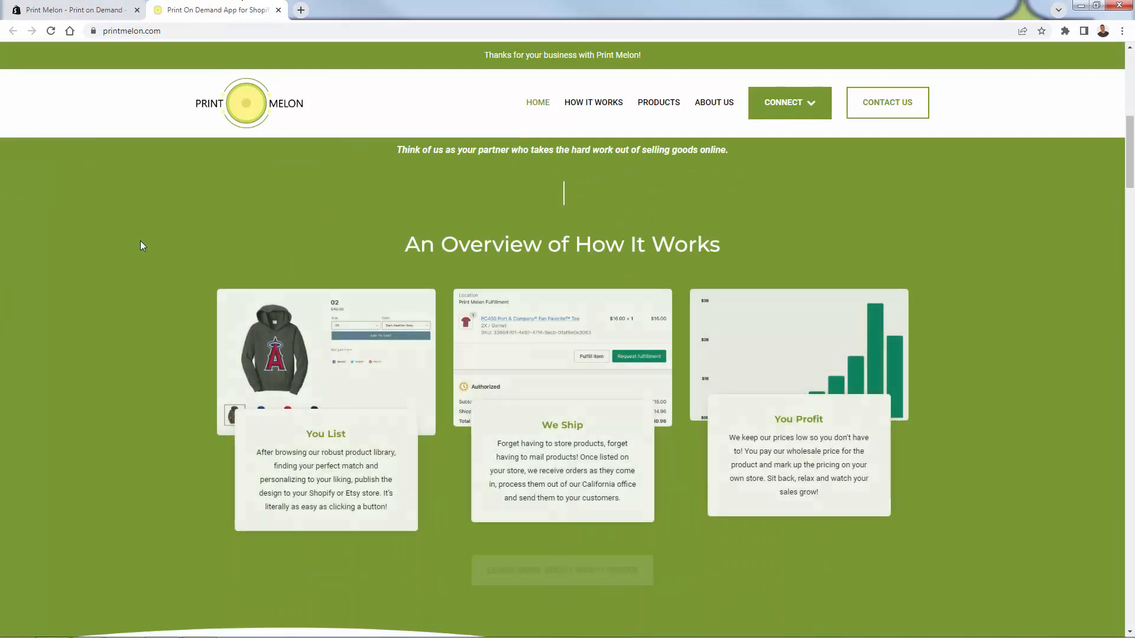
{"action": "scroll", "coordinate": [141, 245], "scroll_direction": "down", "scroll_amount": 10}
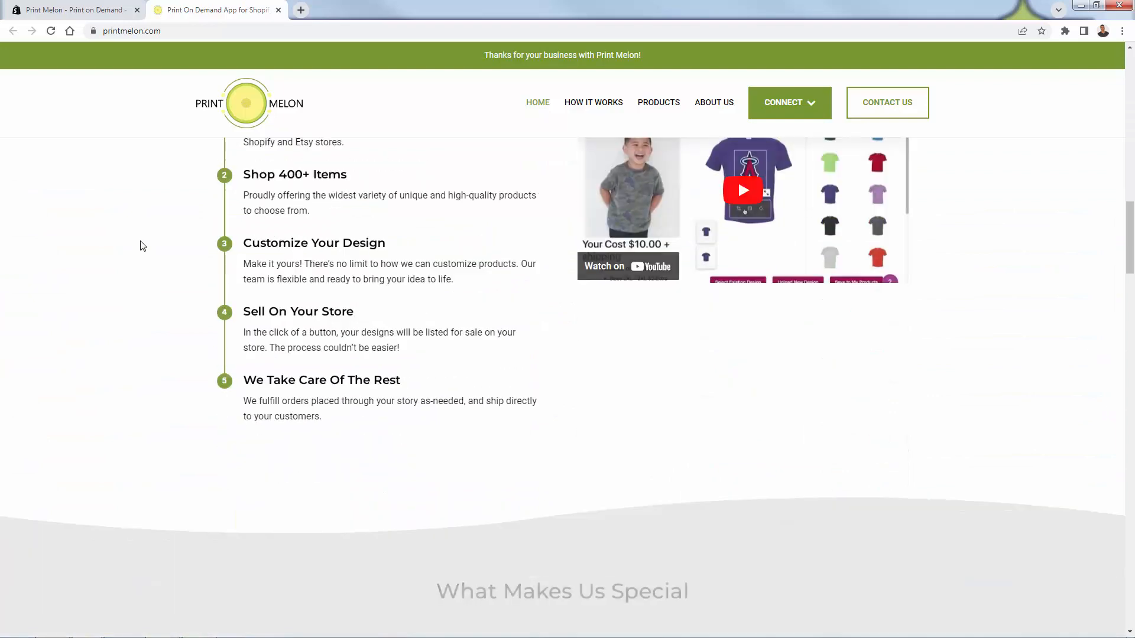
{"action": "scroll", "coordinate": [141, 245], "scroll_direction": "down", "scroll_amount": 4}
- Return to the Print Melon listing on the Shopify App Store and open the app's product catalog
{"action": "left_click", "coordinate": [109, 7]}
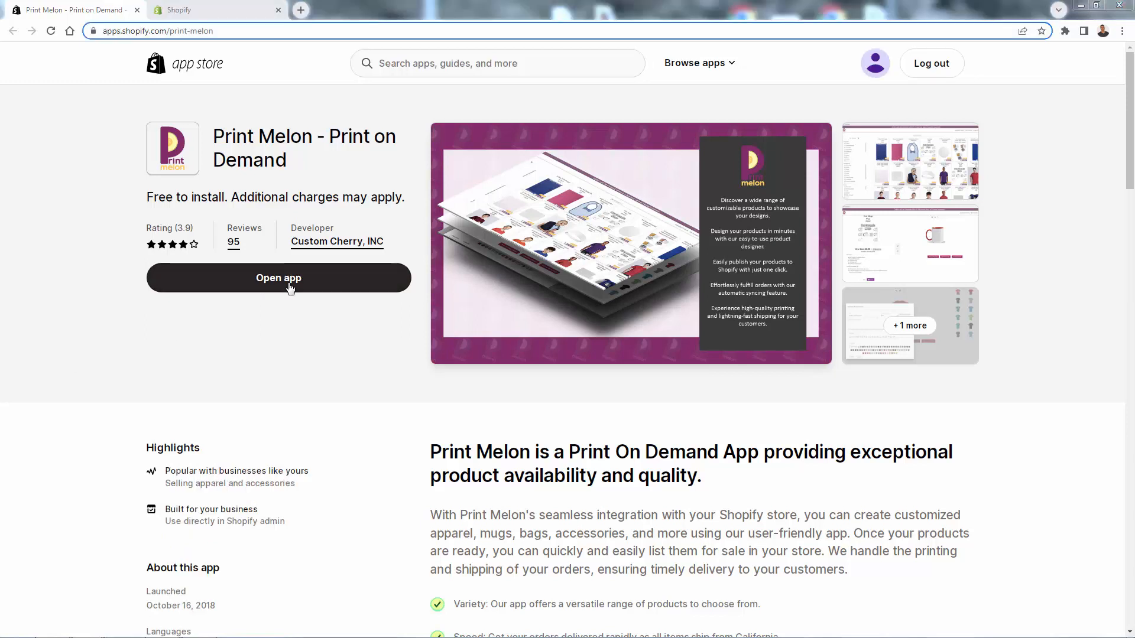
{"action": "left_click", "coordinate": [290, 288]}
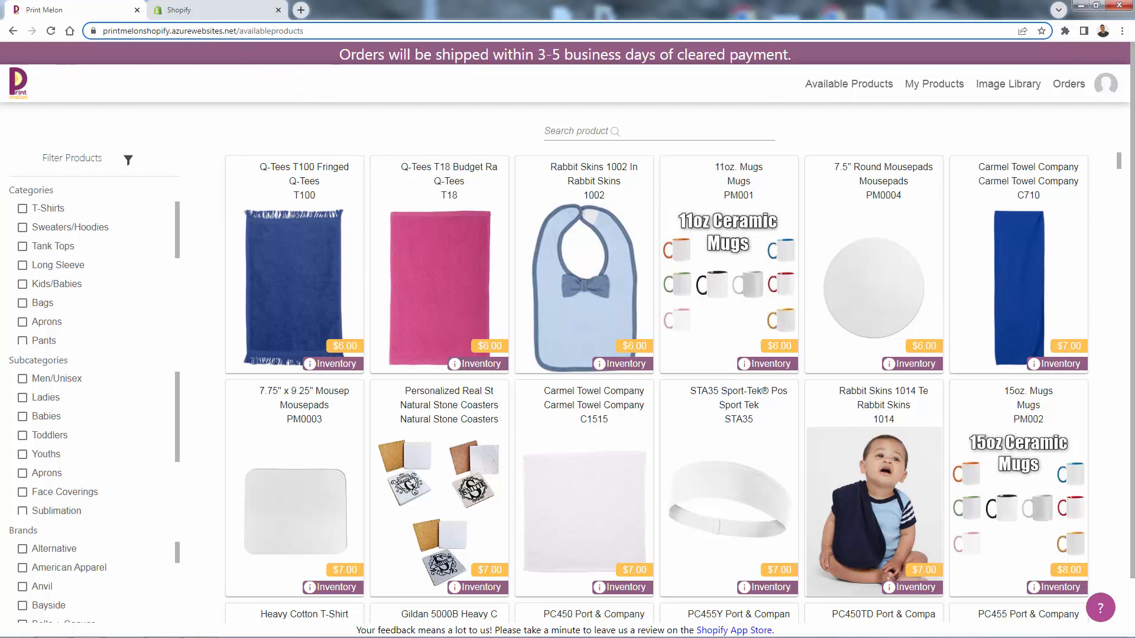
{"action": "mouse_move", "coordinate": [299, 296]}
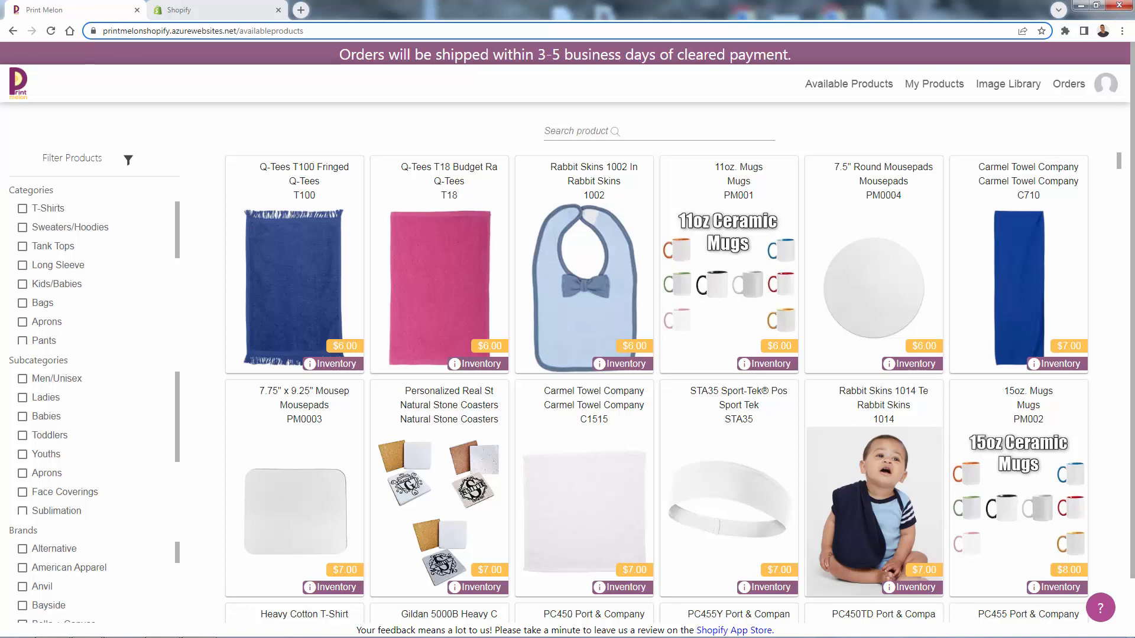
- View only the Comfort Colors products in the catalog, and remove that brand filter
{"action": "scroll", "coordinate": [111, 357], "scroll_direction": "down", "scroll_amount": 1}
{"action": "scroll", "coordinate": [111, 357], "scroll_direction": "down", "scroll_amount": 2}
{"action": "scroll", "coordinate": [90, 527], "scroll_direction": "down", "scroll_amount": 2}
{"action": "scroll", "coordinate": [90, 527], "scroll_direction": "down", "scroll_amount": 1}
{"action": "left_click", "coordinate": [23, 608]}
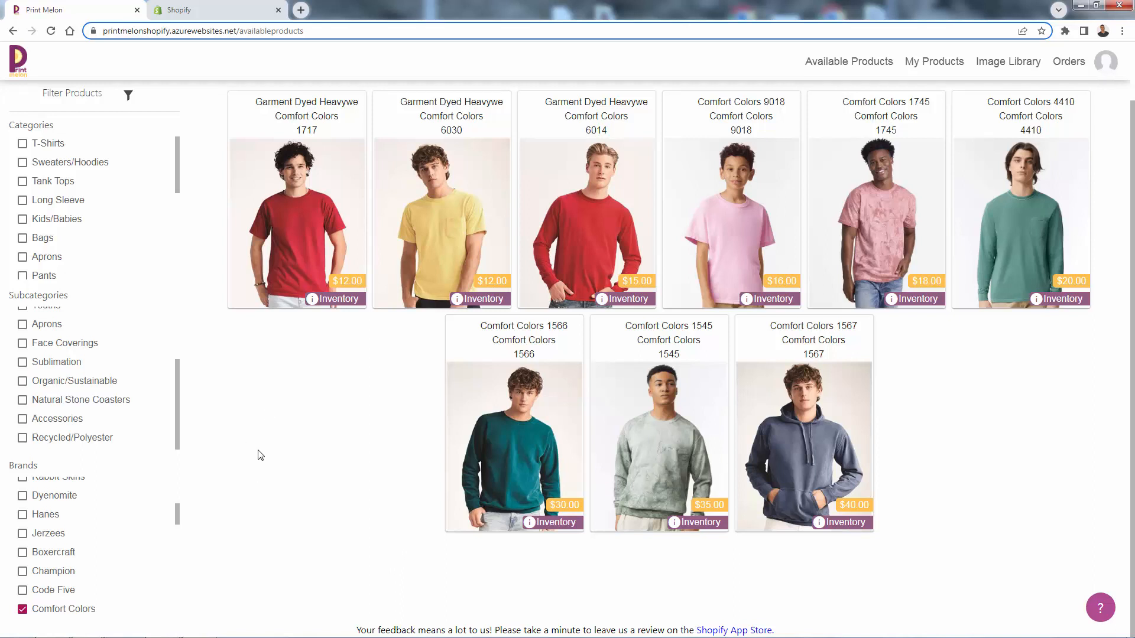
{"action": "left_click", "coordinate": [23, 609]}
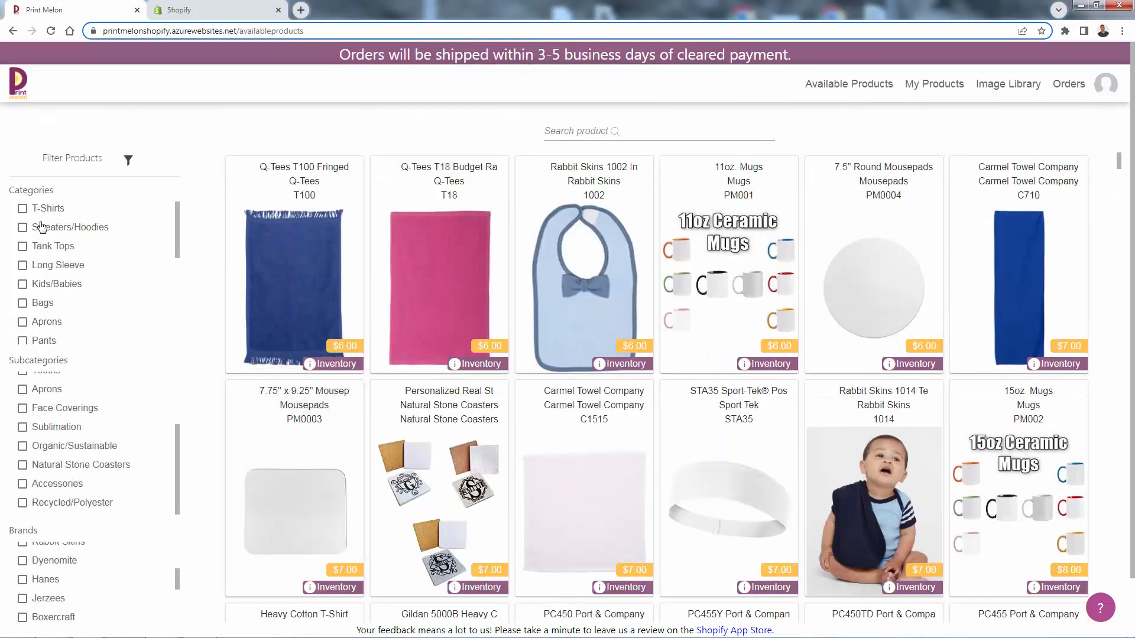
- Filter the catalog to the T-Shirts category and look through the other available categories
{"action": "left_click", "coordinate": [22, 208]}
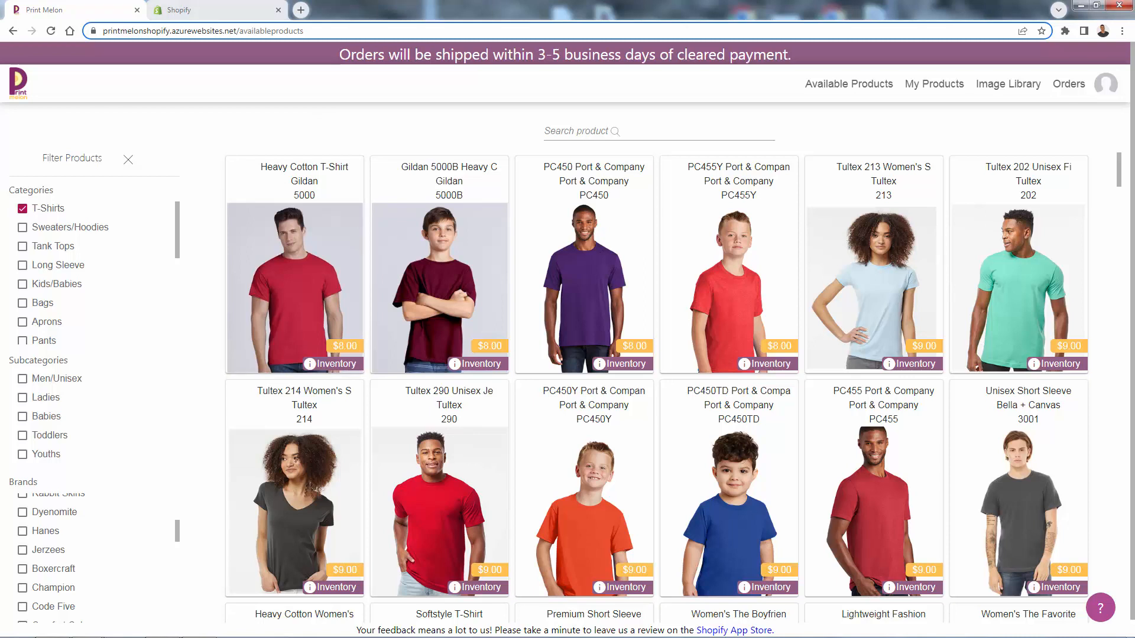
{"action": "scroll", "coordinate": [116, 283], "scroll_direction": "down", "scroll_amount": 1}
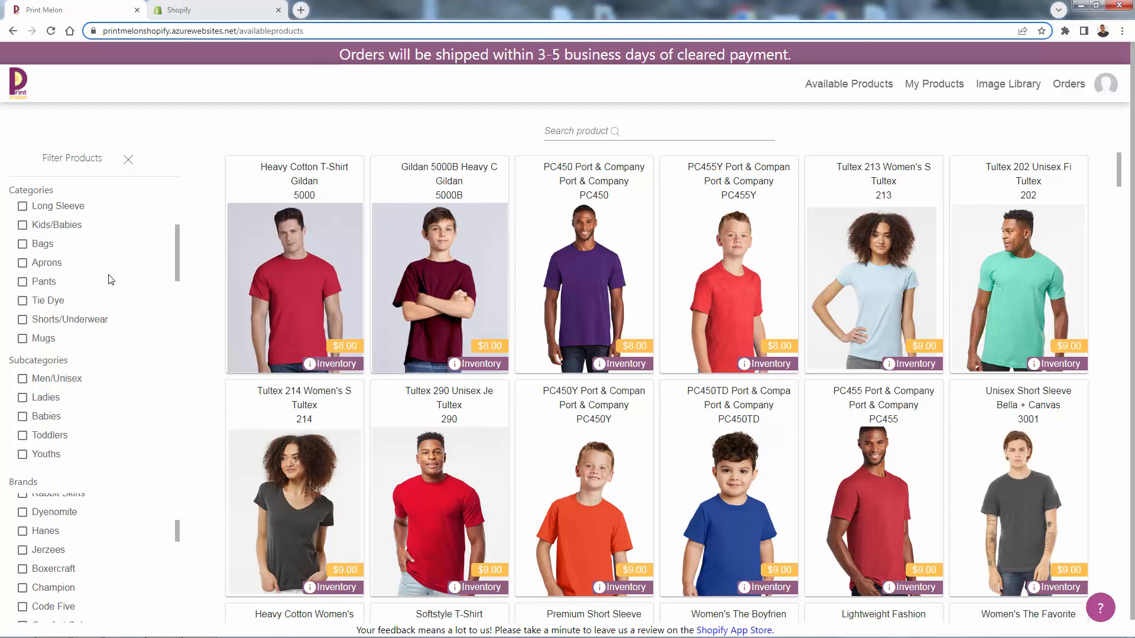
{"action": "scroll", "coordinate": [110, 279], "scroll_direction": "down", "scroll_amount": 1}
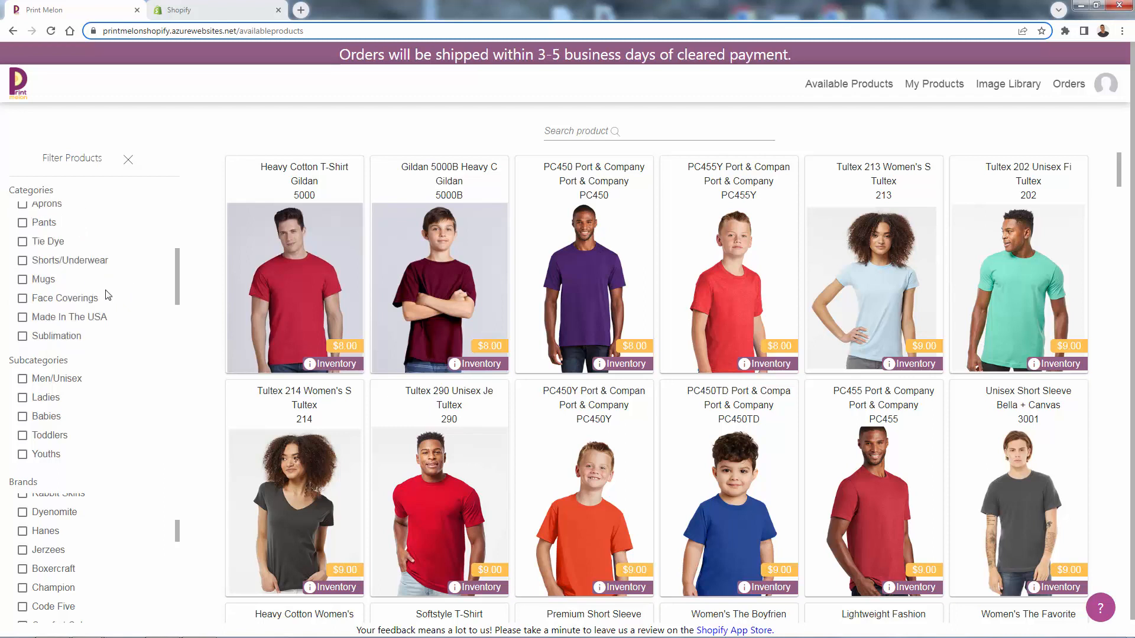
{"action": "scroll", "coordinate": [109, 297], "scroll_direction": "down", "scroll_amount": 1}
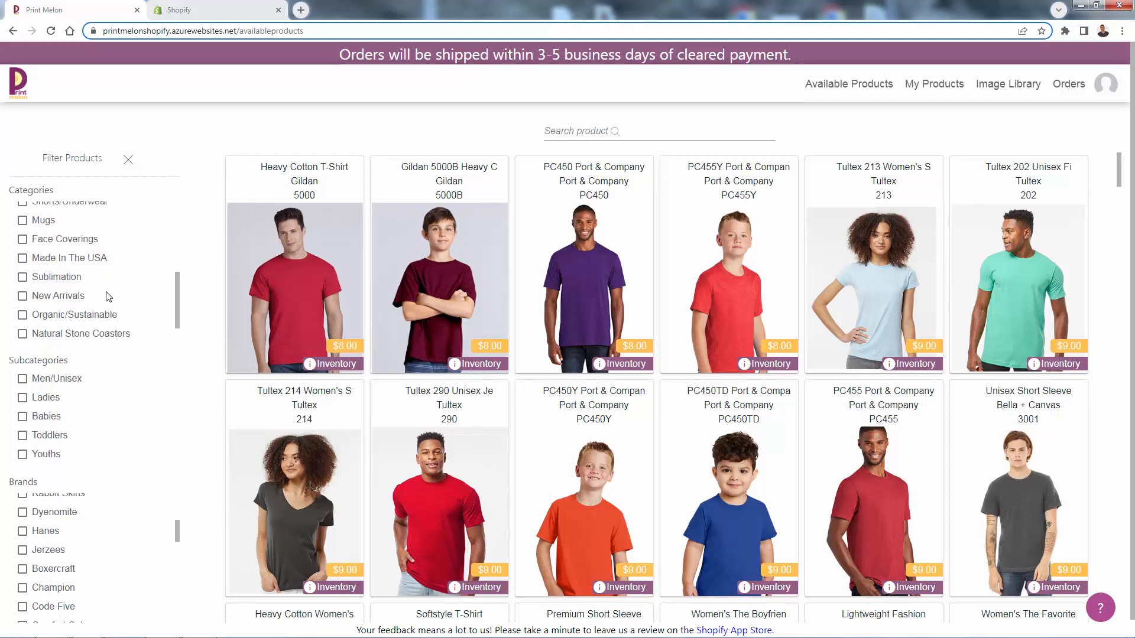
{"action": "scroll", "coordinate": [109, 296], "scroll_direction": "down", "scroll_amount": 1}
{"action": "scroll", "coordinate": [109, 296], "scroll_direction": "down", "scroll_amount": 1}
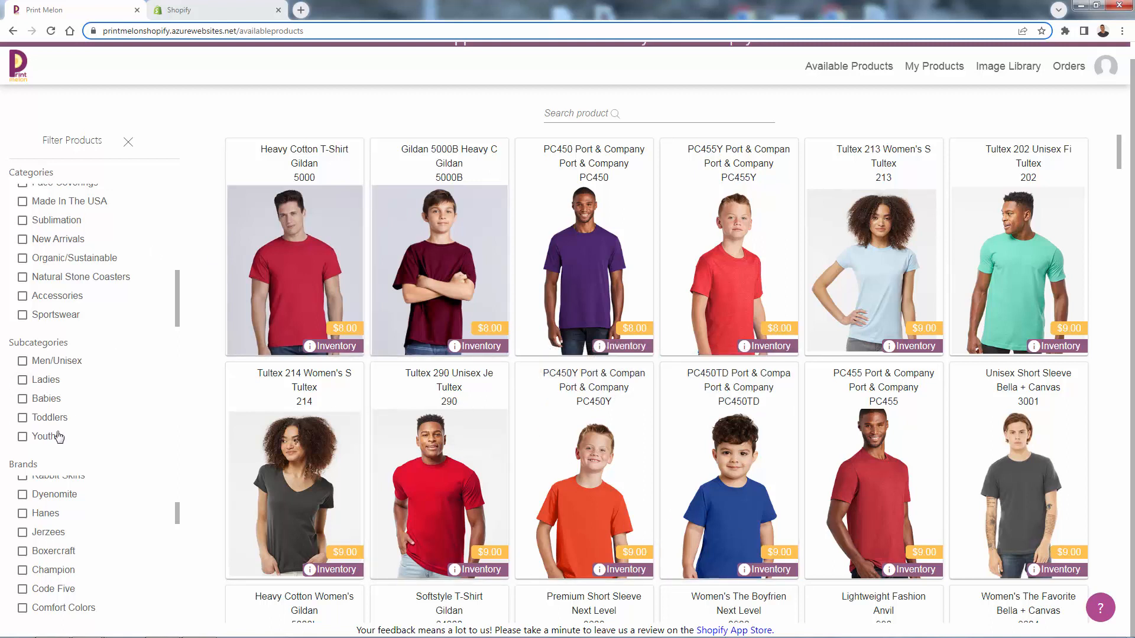
- Narrow the T-shirts to the Youths, Toddlers and Babies subcategories and browse the matching products
{"action": "left_click", "coordinate": [23, 437]}
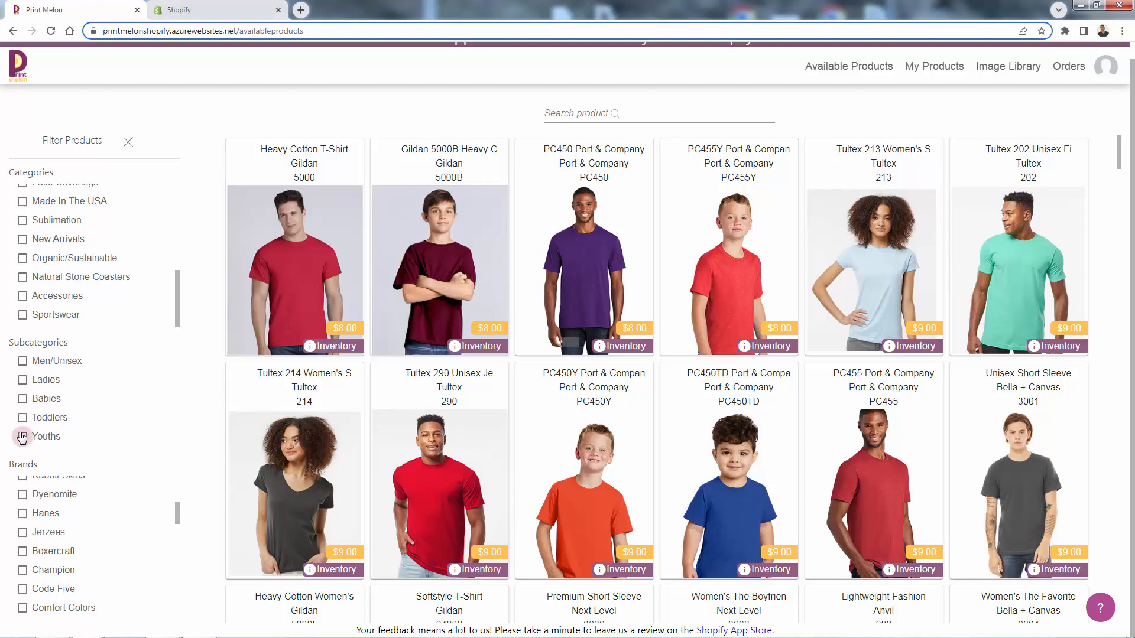
{"action": "left_click", "coordinate": [23, 419]}
{"action": "left_click", "coordinate": [23, 399]}
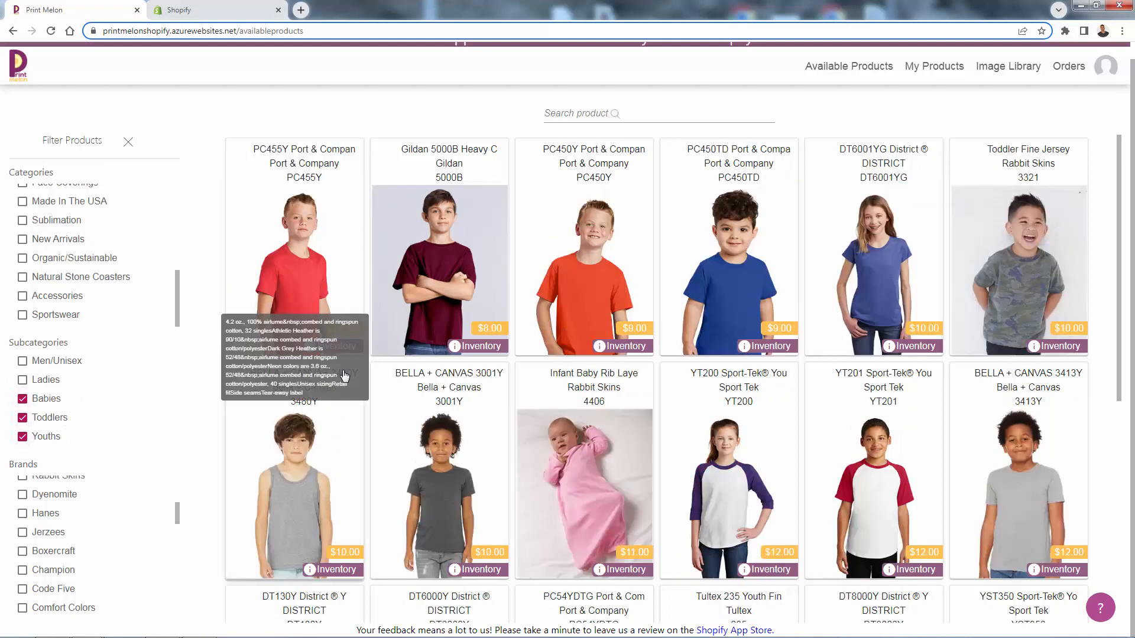
{"action": "scroll", "coordinate": [852, 292], "scroll_direction": "down", "scroll_amount": 5}
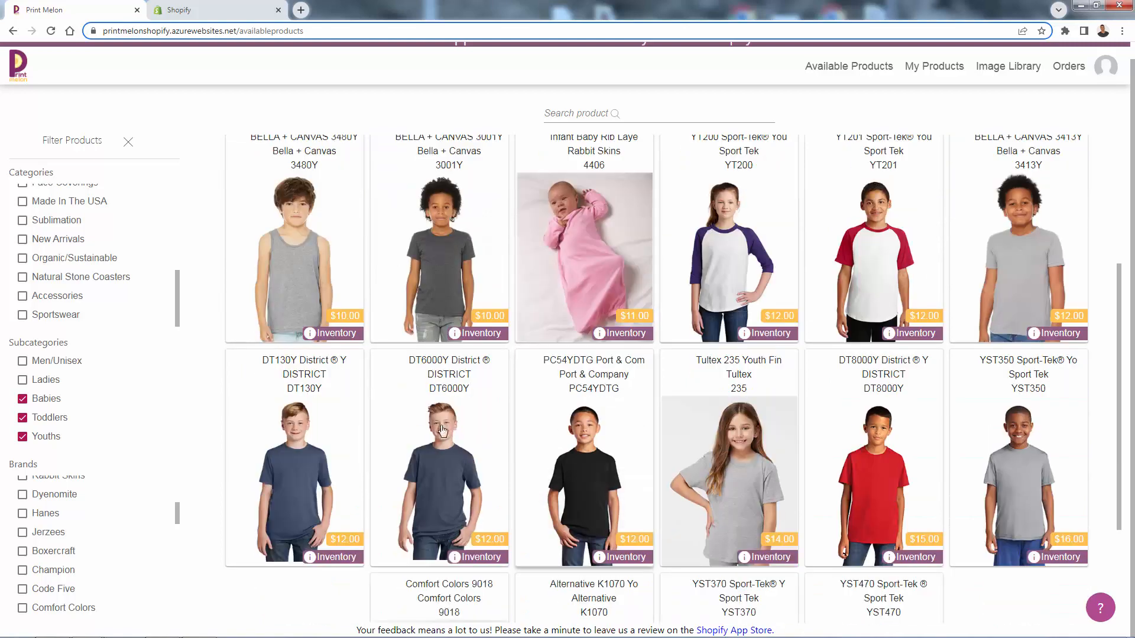
{"action": "scroll", "coordinate": [738, 455], "scroll_direction": "down", "scroll_amount": 2}
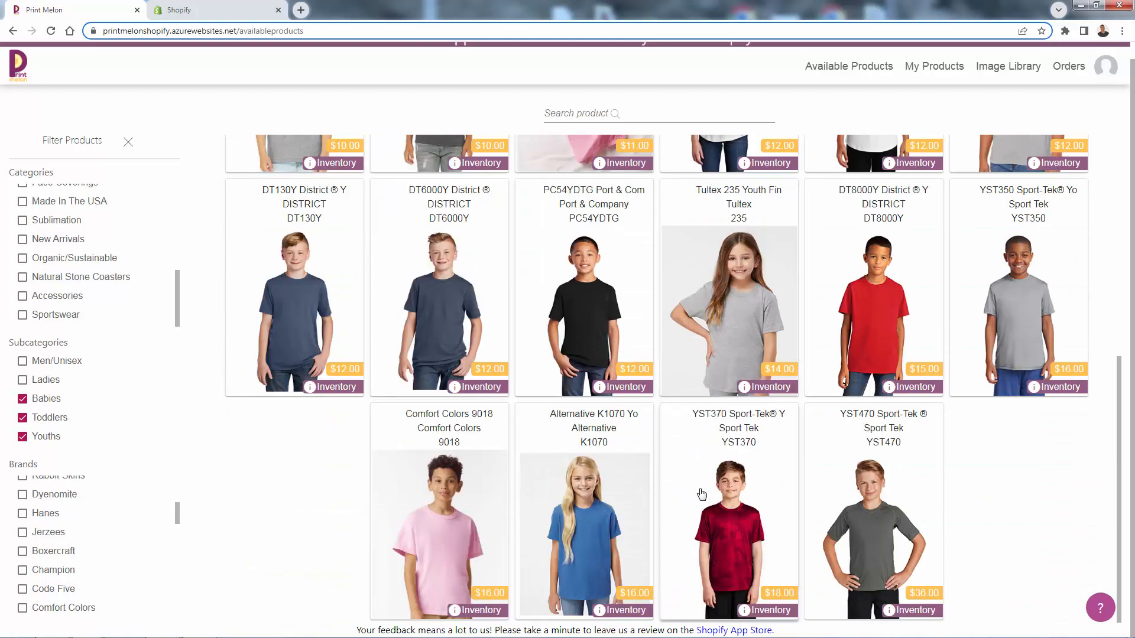
{"action": "scroll", "coordinate": [794, 498], "scroll_direction": "up", "scroll_amount": 7}
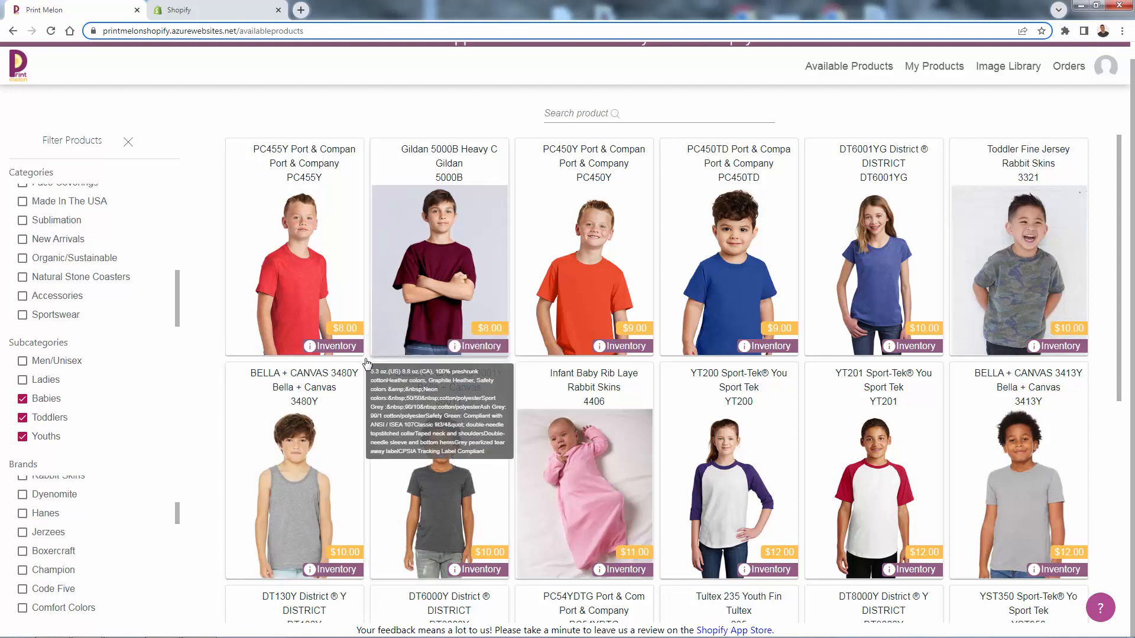
{"action": "scroll", "coordinate": [366, 362], "scroll_direction": "up", "scroll_amount": 1}
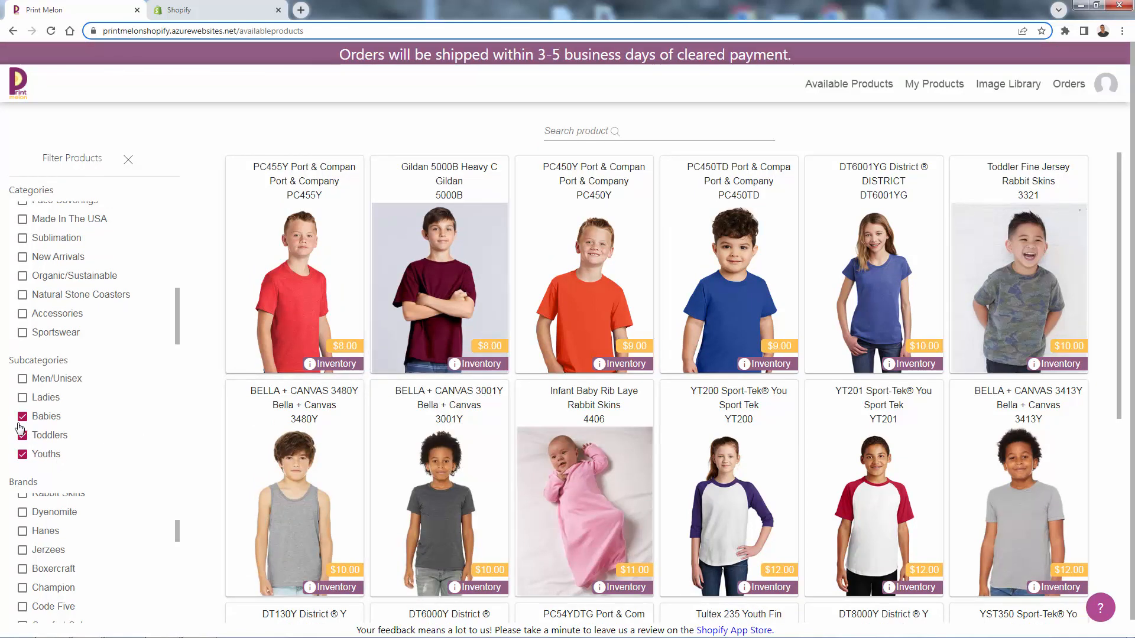
- Clear the Babies, Toddlers, Youths and T-Shirts filters to show the whole catalog
{"action": "left_click", "coordinate": [22, 416]}
{"action": "left_click", "coordinate": [23, 435]}
{"action": "left_click", "coordinate": [23, 453]}
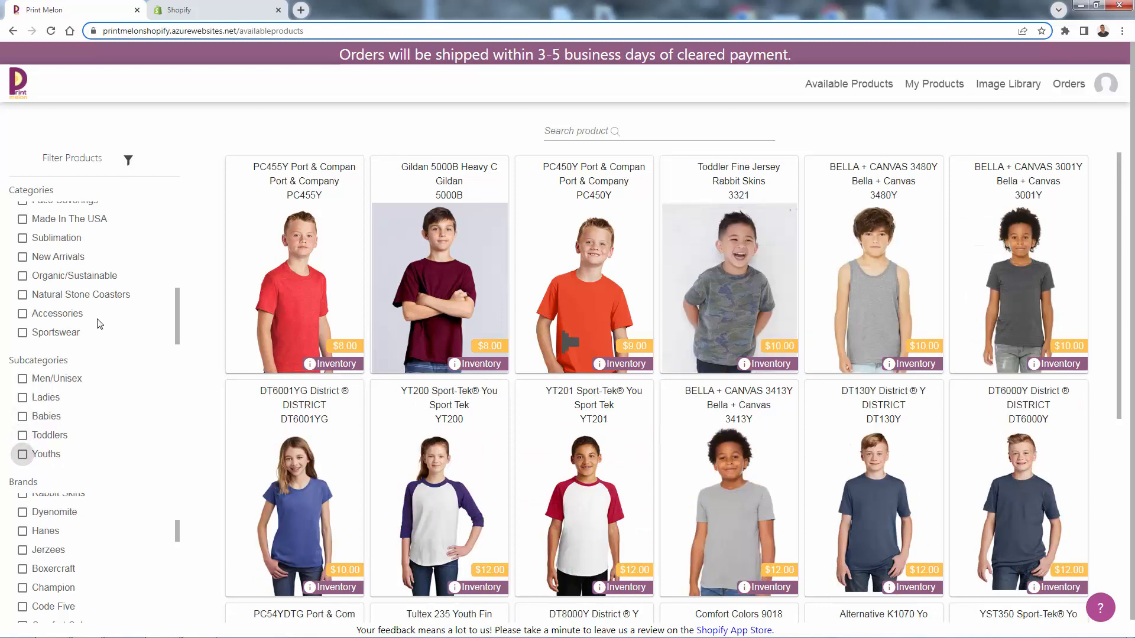
{"action": "scroll", "coordinate": [85, 288], "scroll_direction": "up", "scroll_amount": 3}
{"action": "left_click", "coordinate": [23, 208]}
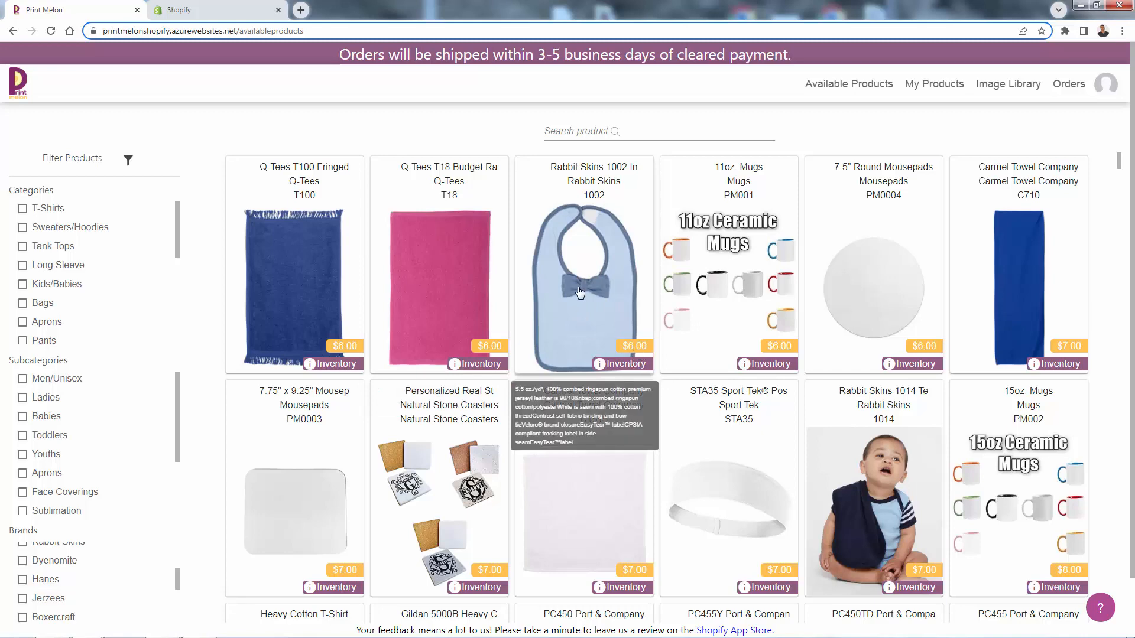
- Open the Rabbit Skins 1002 bow tie bib and upload the heart-shaped basketball image as a design named "Basketball heart"
{"action": "left_click", "coordinate": [562, 335]}
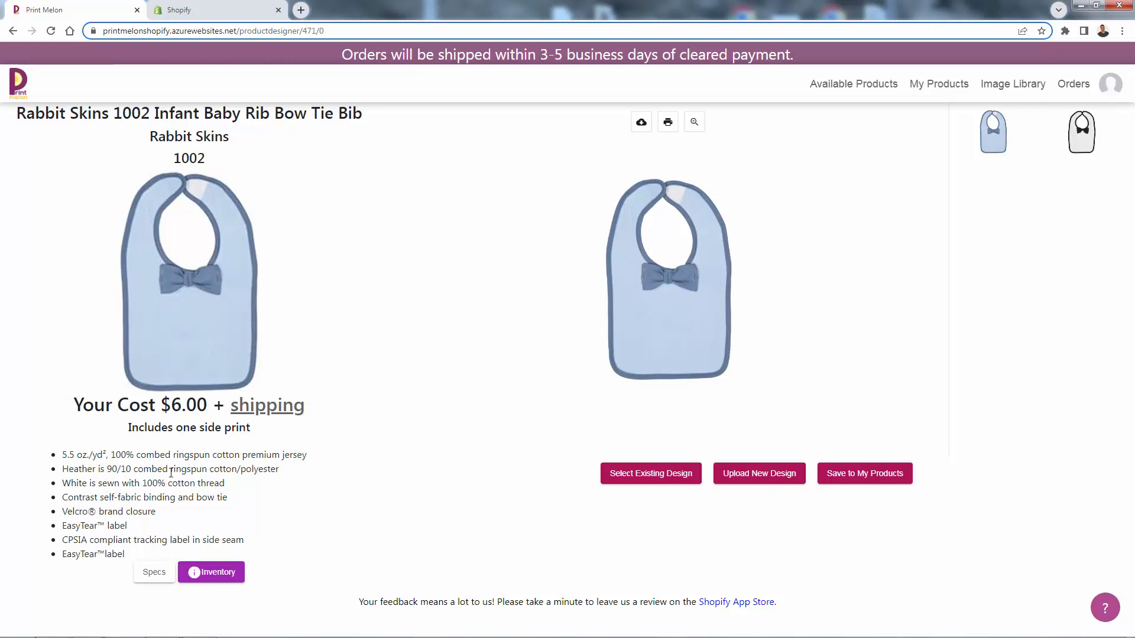
{"action": "left_click", "coordinate": [756, 482]}
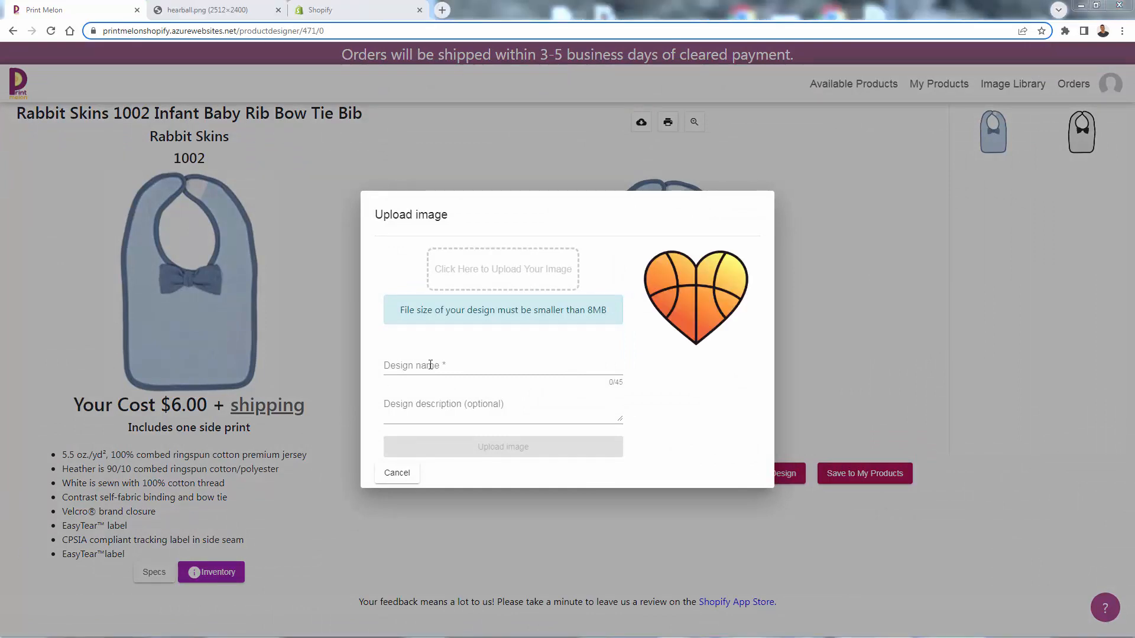
{"action": "left_click", "coordinate": [430, 365]}
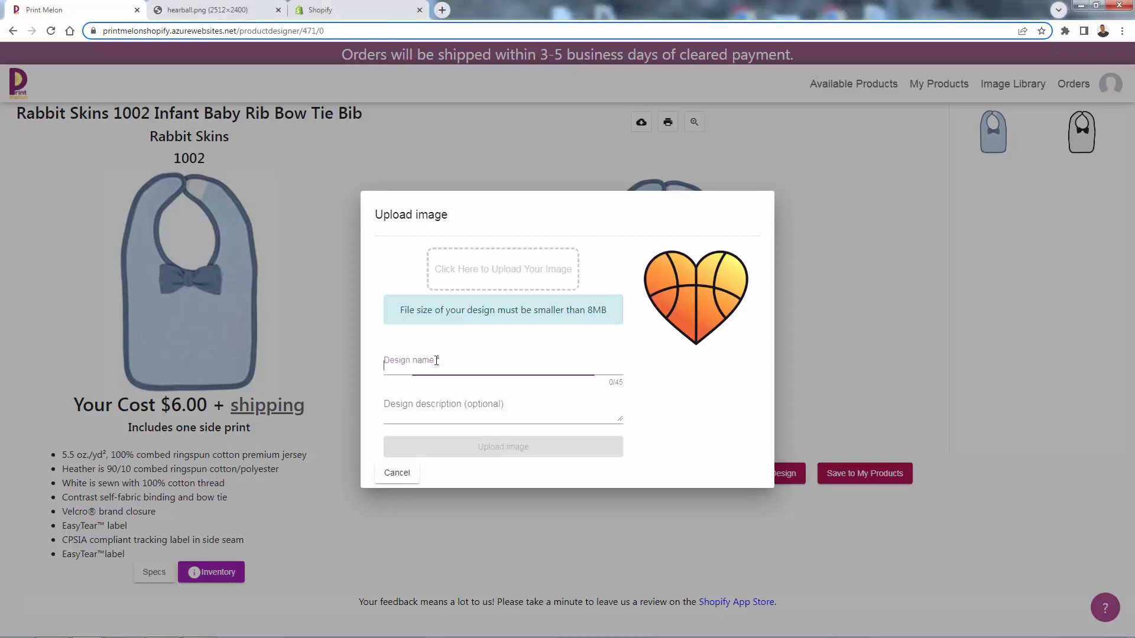
{"action": "type", "text": "Basketball heart"}
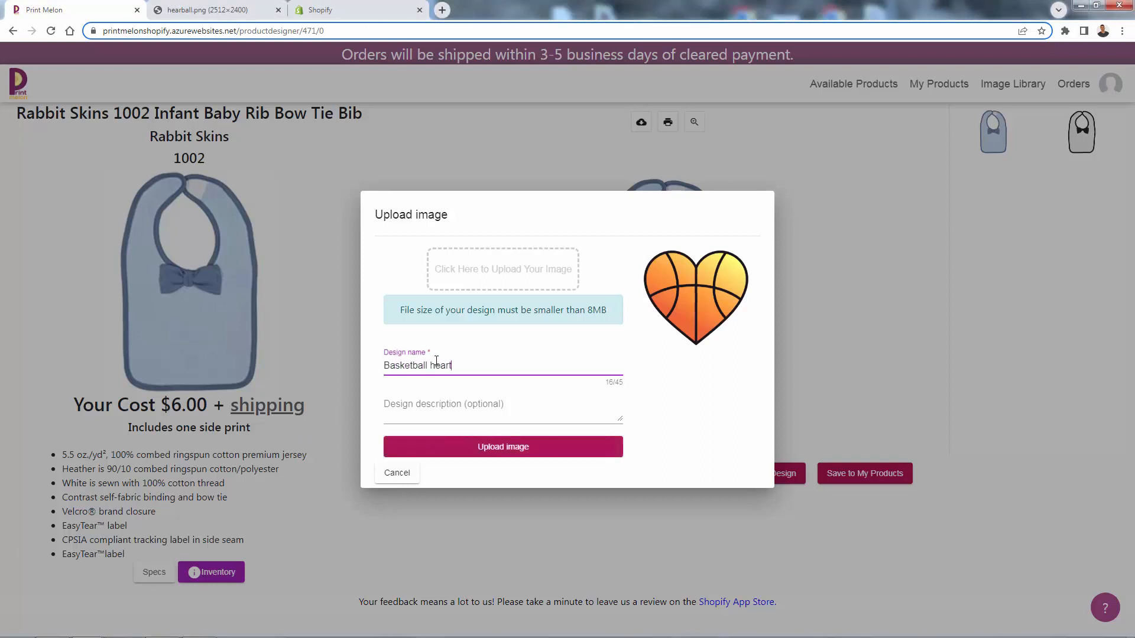
{"action": "left_click", "coordinate": [548, 459]}
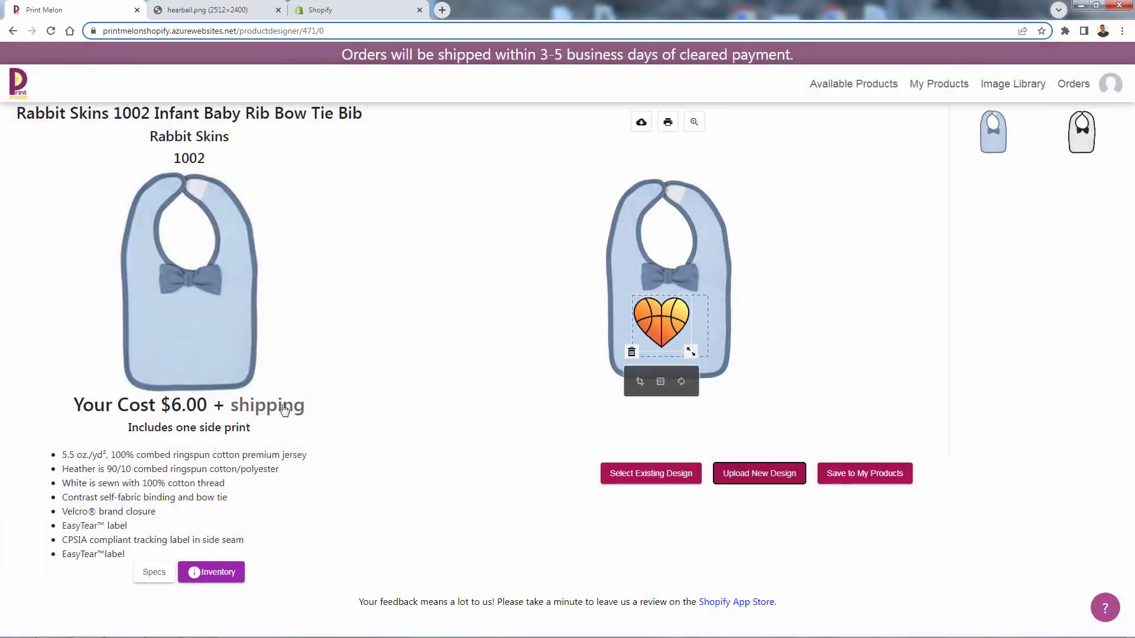
- Check the shipping rates for the bib and close them
{"action": "left_click", "coordinate": [285, 410]}
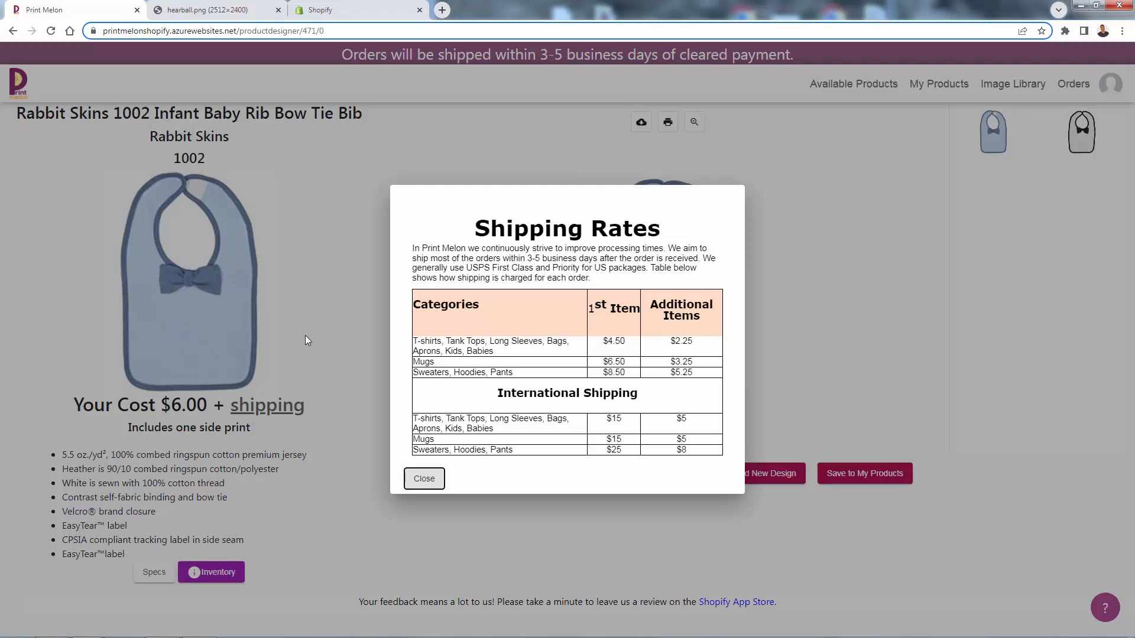
{"action": "left_click", "coordinate": [331, 310]}
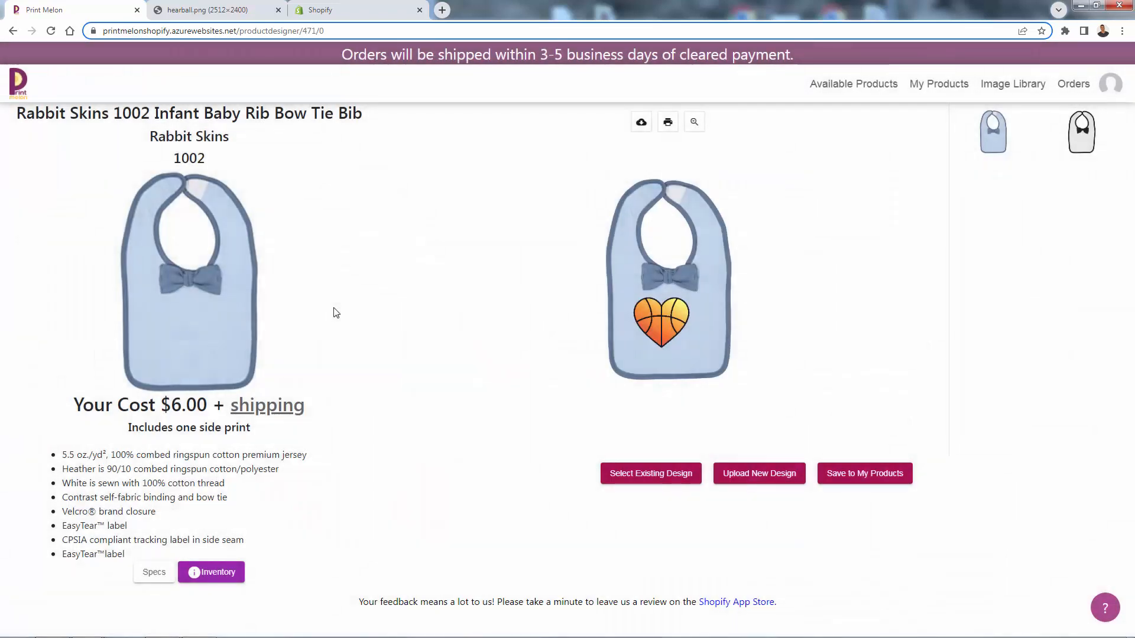
- Reposition the basketball heart design so it sits centred on the bib beneath the bow tie
{"action": "left_click", "coordinate": [650, 322]}
{"action": "mouse_move", "coordinate": [650, 322]}
{"action": "left_mouse_down"}
{"action": "mouse_move", "coordinate": [702, 360]}
{"action": "mouse_move", "coordinate": [670, 331]}
{"action": "left_mouse_up"}
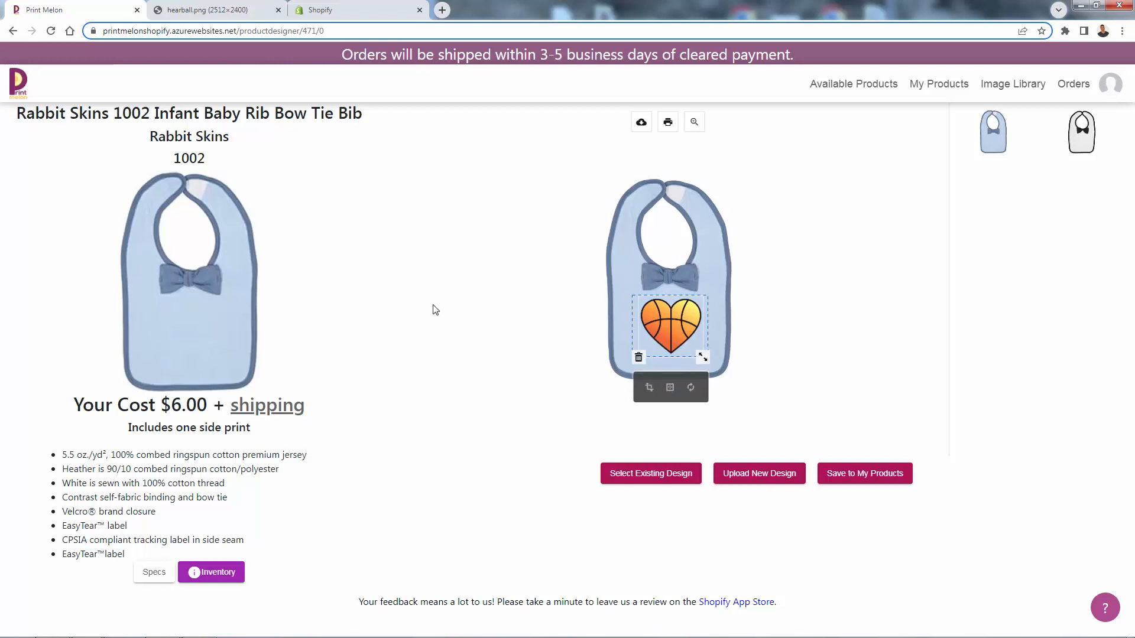
{"action": "left_click_drag", "start_coordinate": [155, 422], "coordinate": [387, 400]}
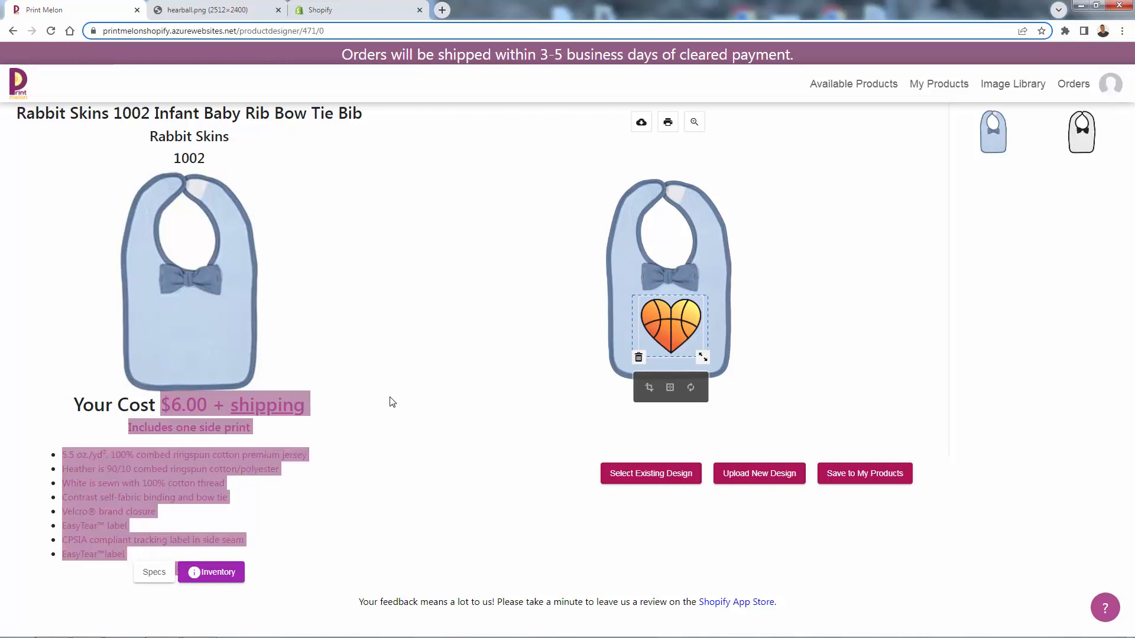
{"action": "left_click", "coordinate": [391, 403]}
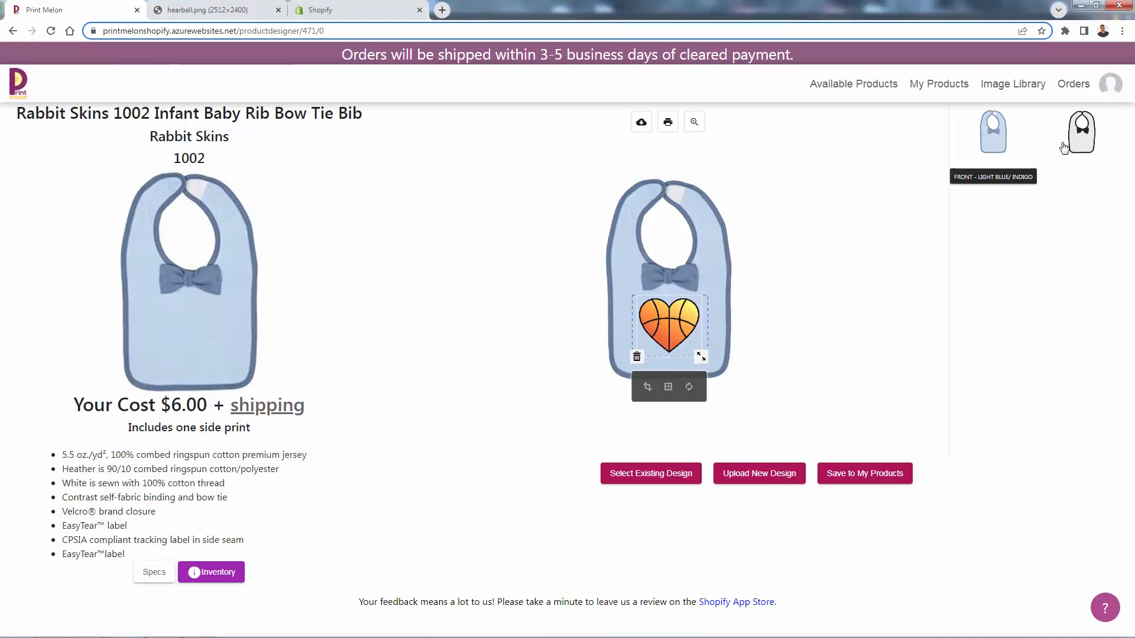
- Preview the design on both bib colours and save it to My Products as "I Heart Basketball Baby Bib" at $19.99 in One Size and both colours
{"action": "left_click", "coordinate": [1089, 148]}
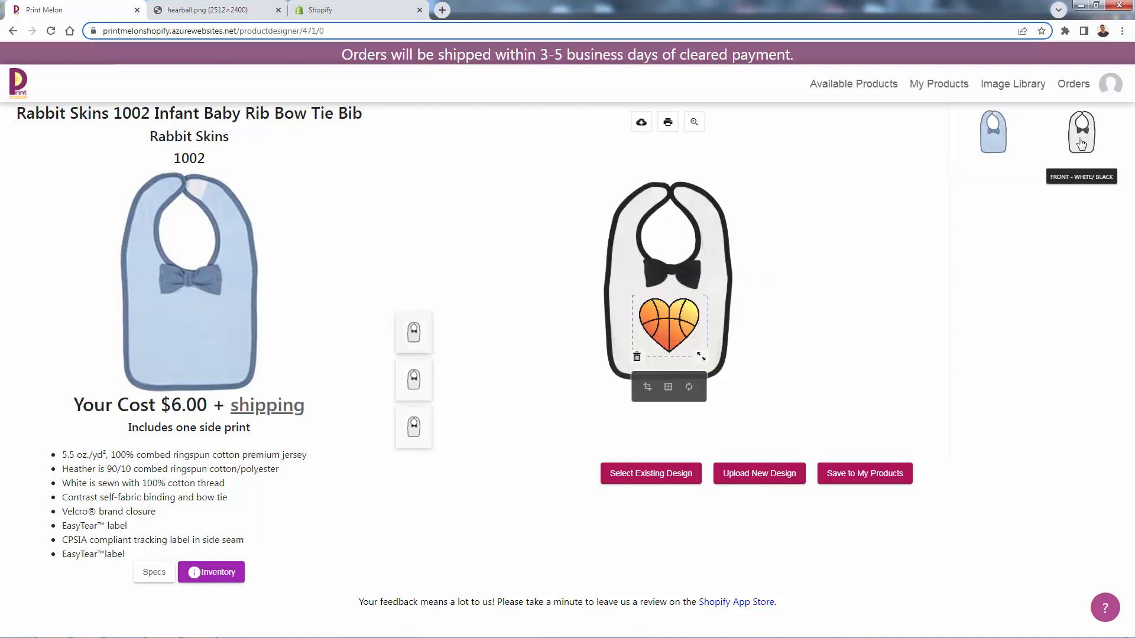
{"action": "left_click", "coordinate": [994, 135]}
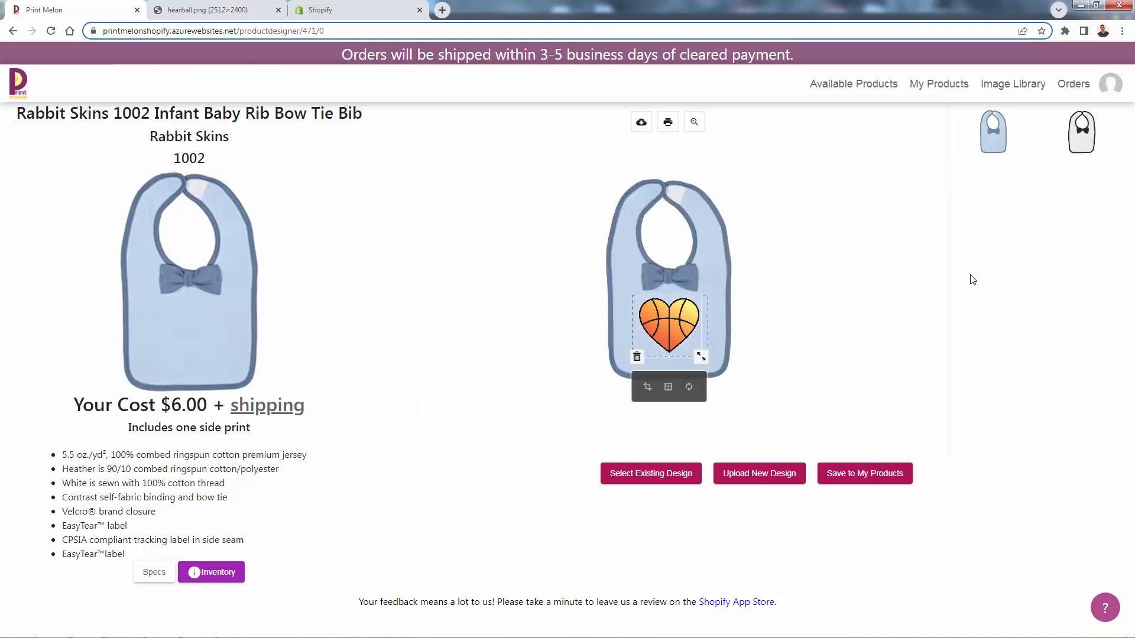
{"action": "left_click", "coordinate": [879, 472]}
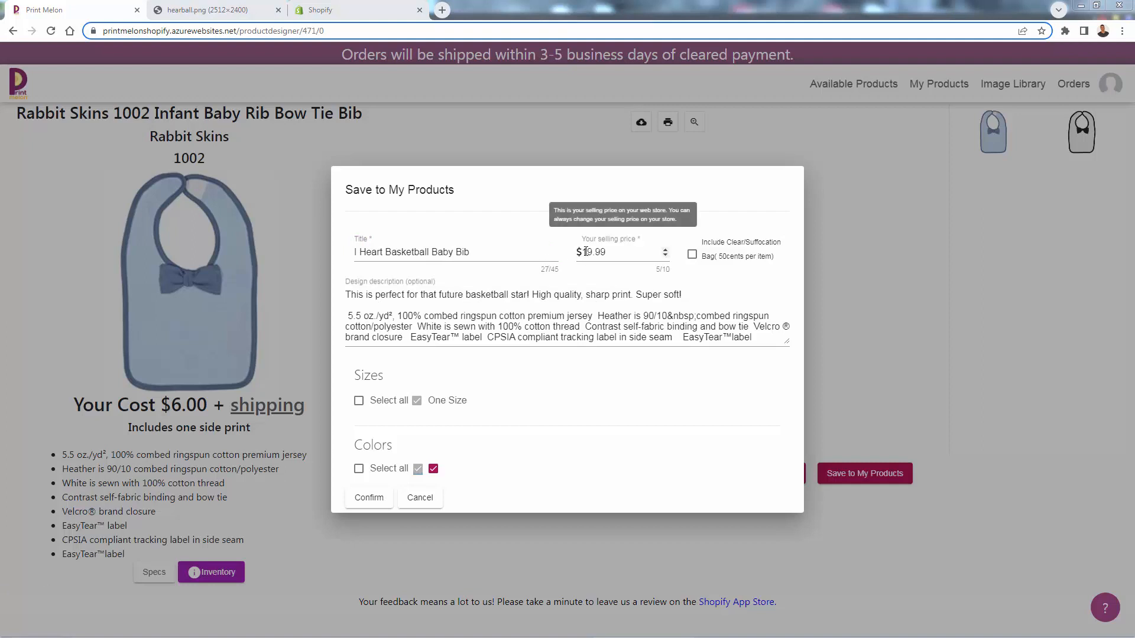
{"action": "mouse_move", "coordinate": [725, 257]}
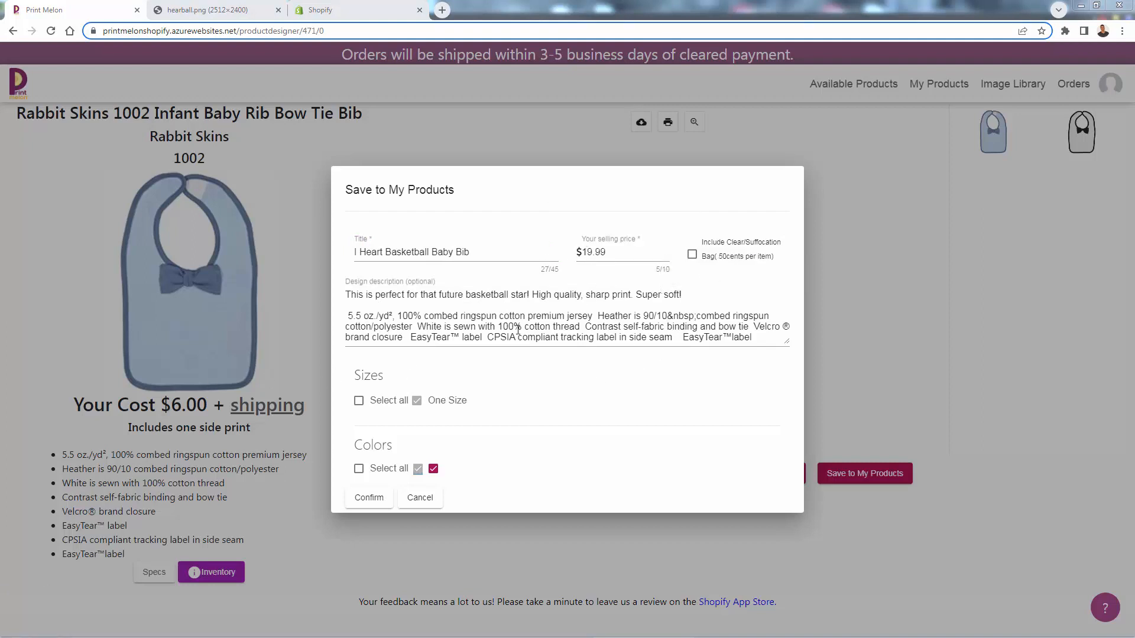
{"action": "left_click_drag", "start_coordinate": [350, 313], "coordinate": [769, 342]}
{"action": "left_click", "coordinate": [769, 339]}
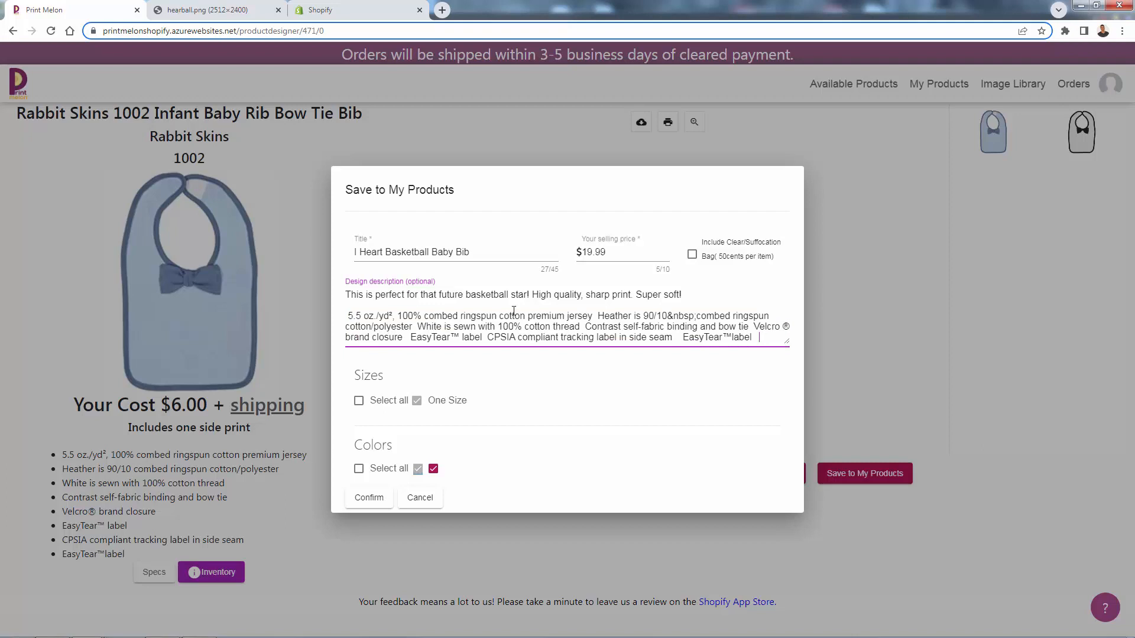
{"action": "triple_click", "coordinate": [483, 294]}
{"action": "left_click", "coordinate": [473, 317]}
{"action": "left_click", "coordinate": [418, 471]}
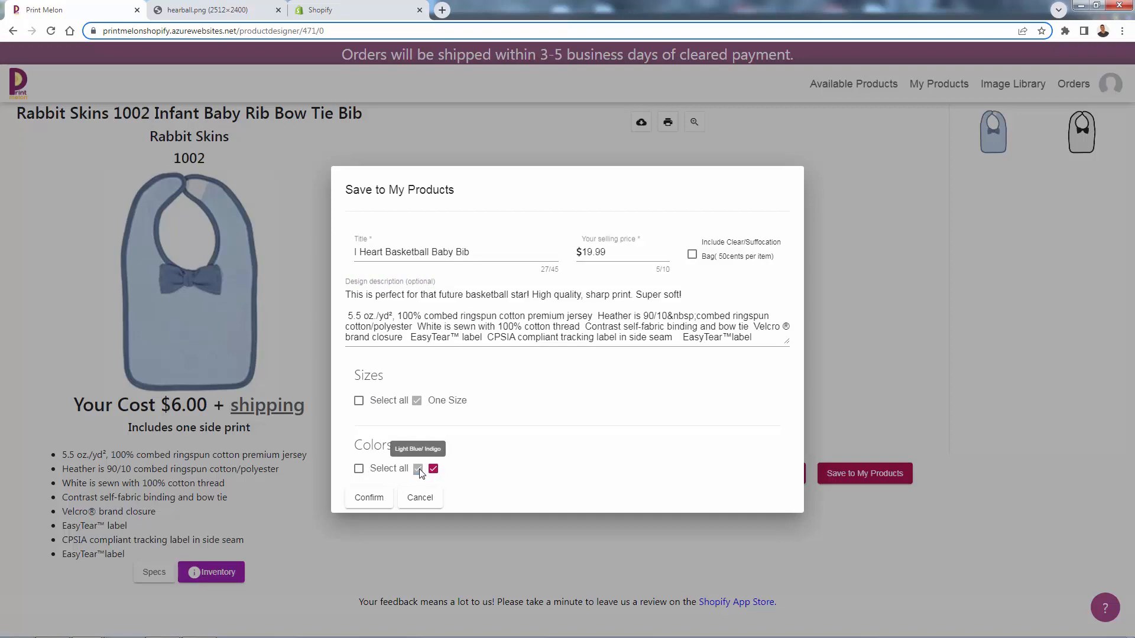
{"action": "left_click", "coordinate": [368, 501]}
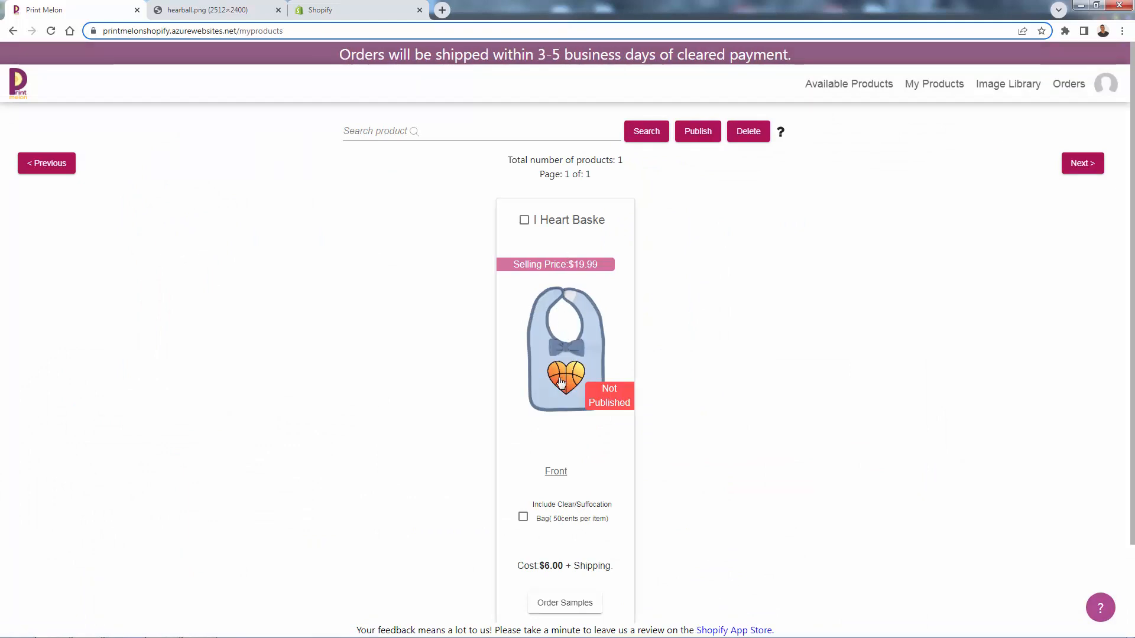
- Review the saved basketball bib in My Products and publish it to the store
{"action": "scroll", "coordinate": [557, 383], "scroll_direction": "down", "scroll_amount": 1}
{"action": "scroll", "coordinate": [558, 383], "scroll_direction": "down", "scroll_amount": 1}
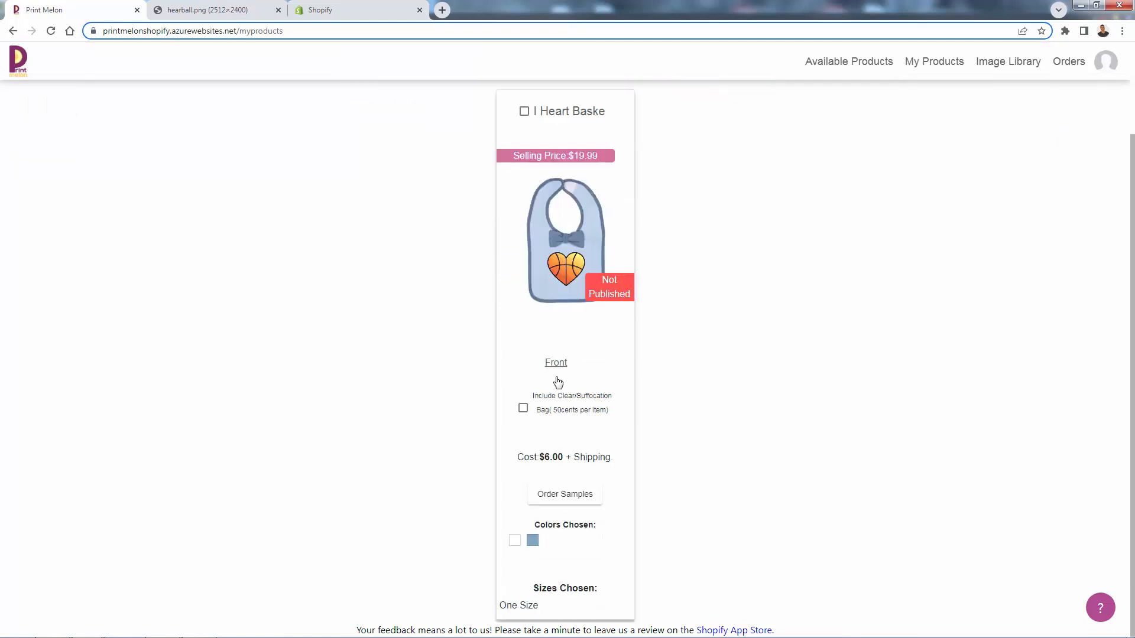
{"action": "scroll", "coordinate": [556, 543], "scroll_direction": "up", "scroll_amount": 2}
{"action": "scroll", "coordinate": [546, 568], "scroll_direction": "down", "scroll_amount": 1}
{"action": "scroll", "coordinate": [551, 490], "scroll_direction": "up", "scroll_amount": 1}
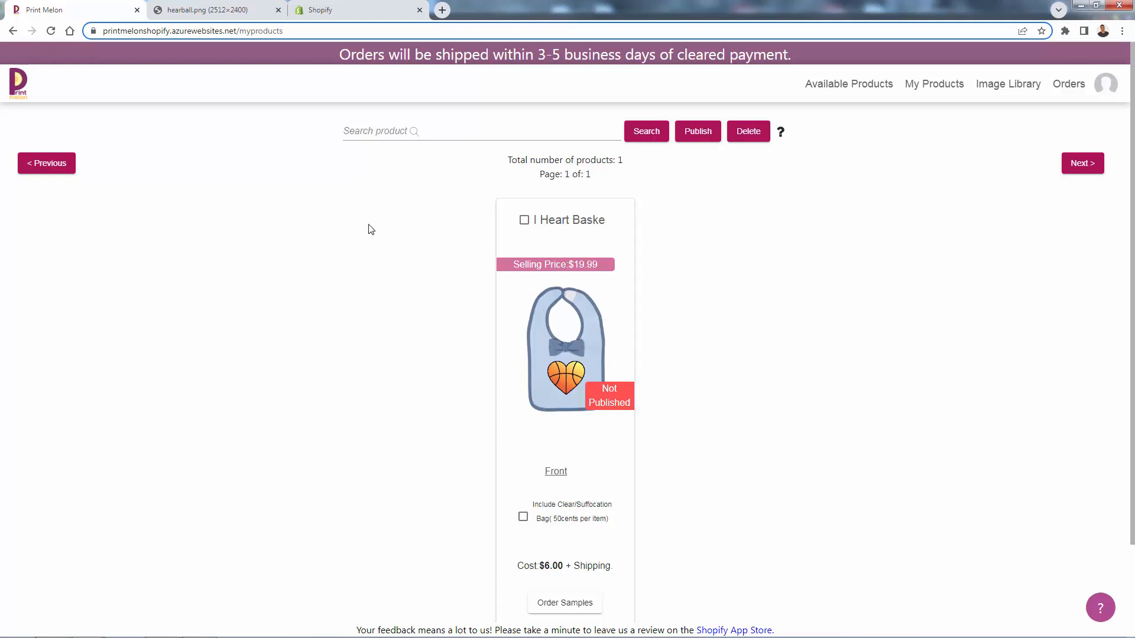
{"action": "left_click", "coordinate": [525, 222]}
{"action": "left_click", "coordinate": [699, 133]}
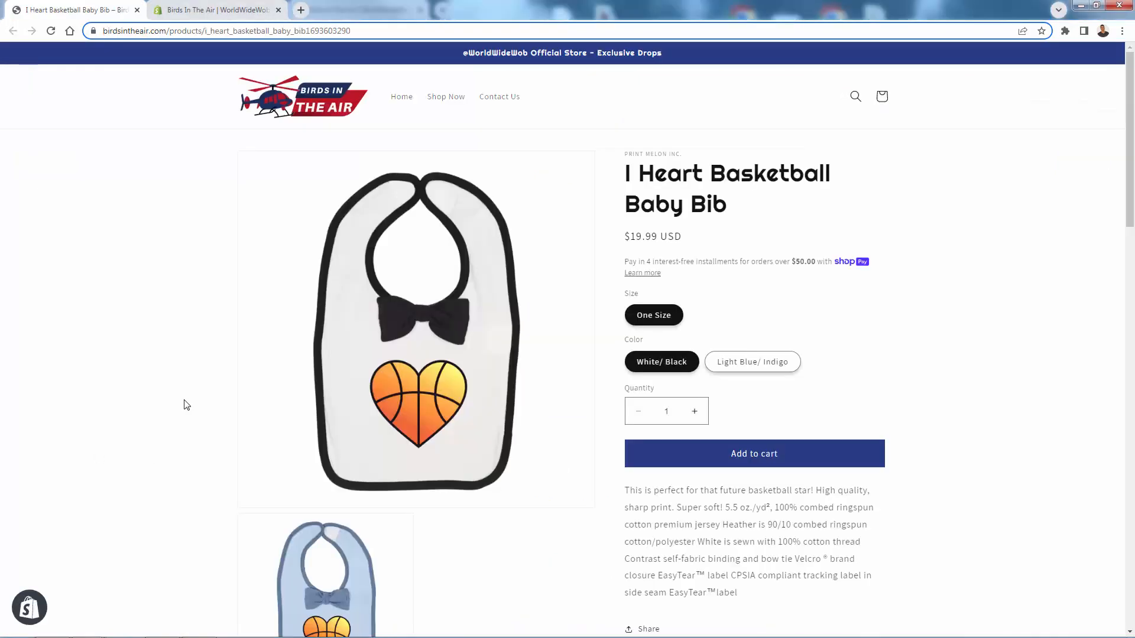
- Examine the bib's storefront page, checking its title, description and images for the White/Black and Light Blue/Indigo options
{"action": "triple_click", "coordinate": [673, 175]}
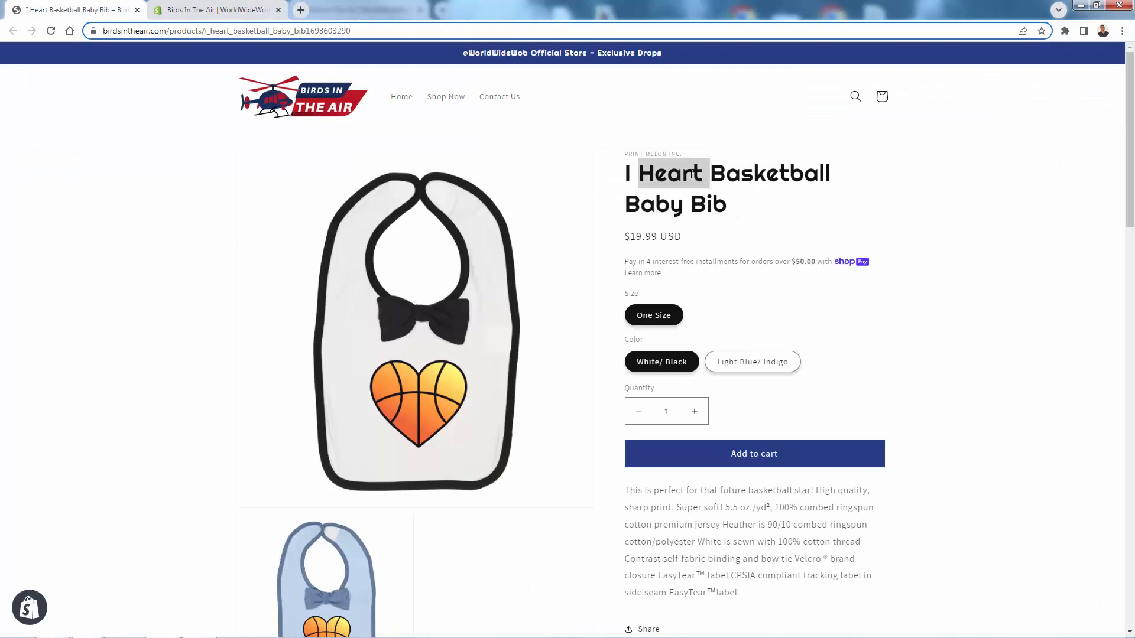
{"action": "left_click", "coordinate": [728, 171]}
{"action": "scroll", "coordinate": [710, 233], "scroll_direction": "down", "scroll_amount": 2}
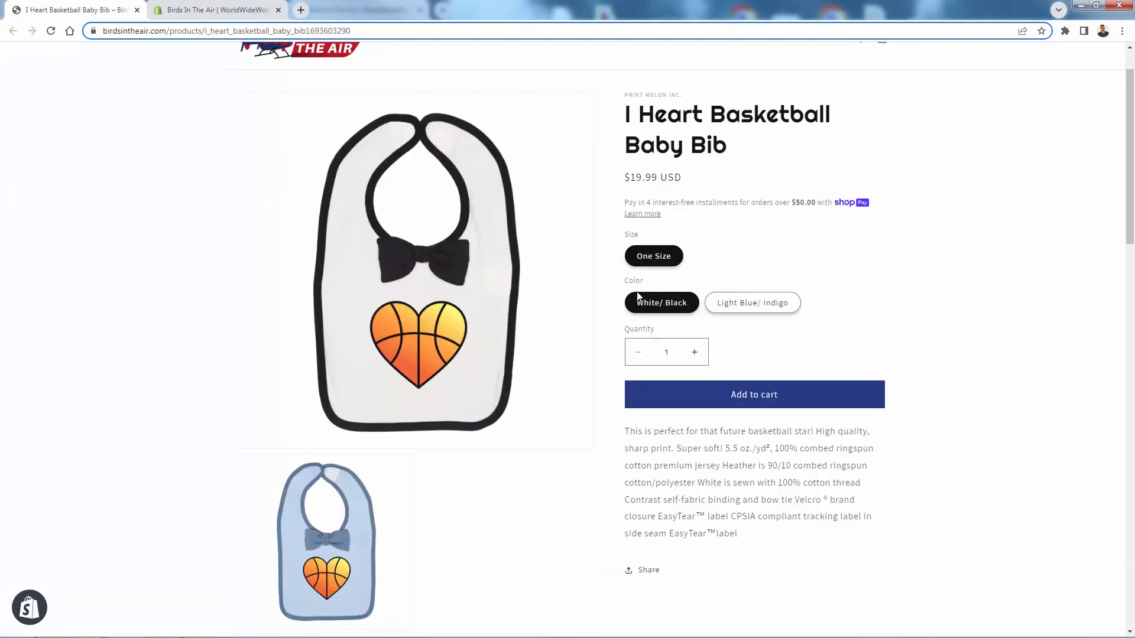
{"action": "left_click", "coordinate": [752, 308]}
{"action": "left_click", "coordinate": [662, 272]}
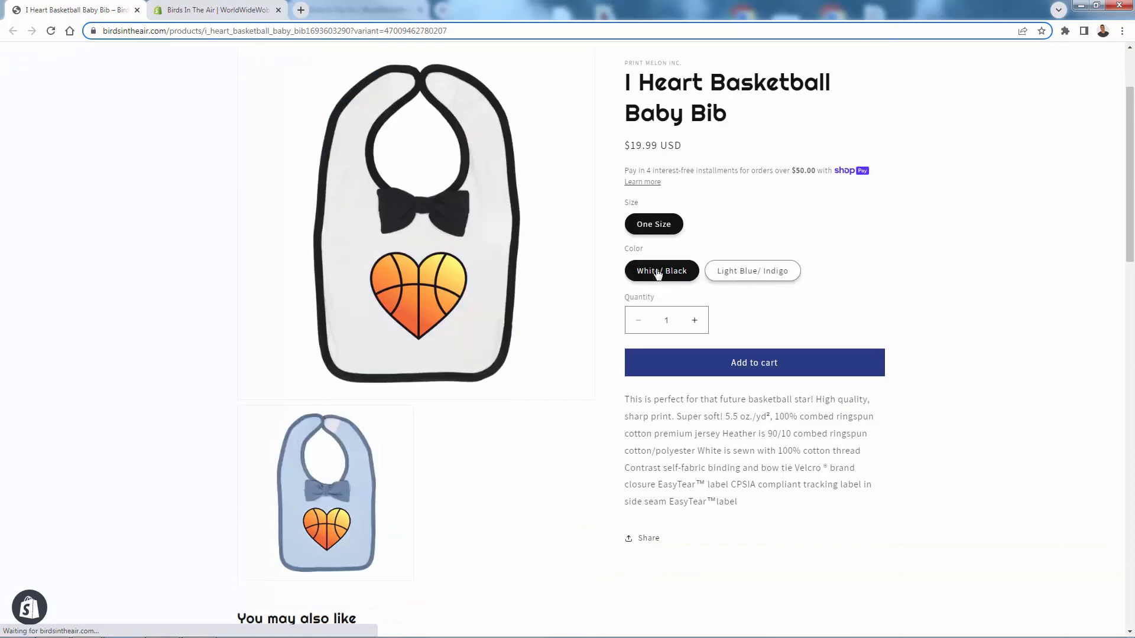
{"action": "left_click", "coordinate": [747, 284]}
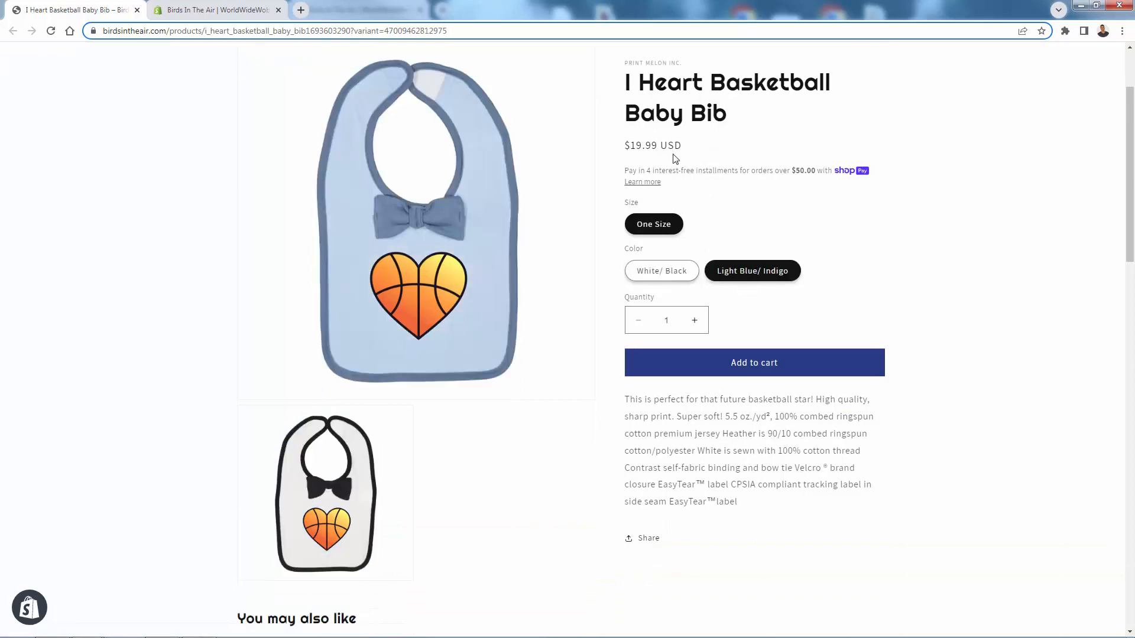
{"action": "scroll", "coordinate": [691, 158], "scroll_direction": "down", "scroll_amount": 2}
{"action": "left_click_drag", "start_coordinate": [625, 311], "coordinate": [743, 351]}
{"action": "left_click", "coordinate": [743, 351]}
{"action": "scroll", "coordinate": [703, 376], "scroll_direction": "down", "scroll_amount": 1}
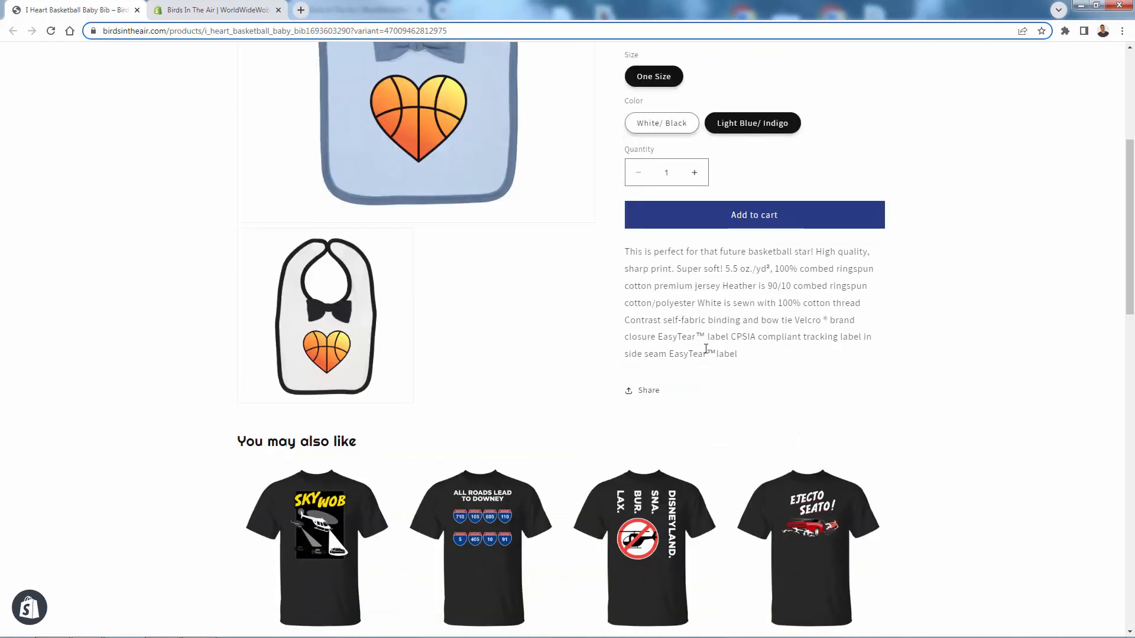
{"action": "scroll", "coordinate": [705, 349], "scroll_direction": "up", "scroll_amount": 4}
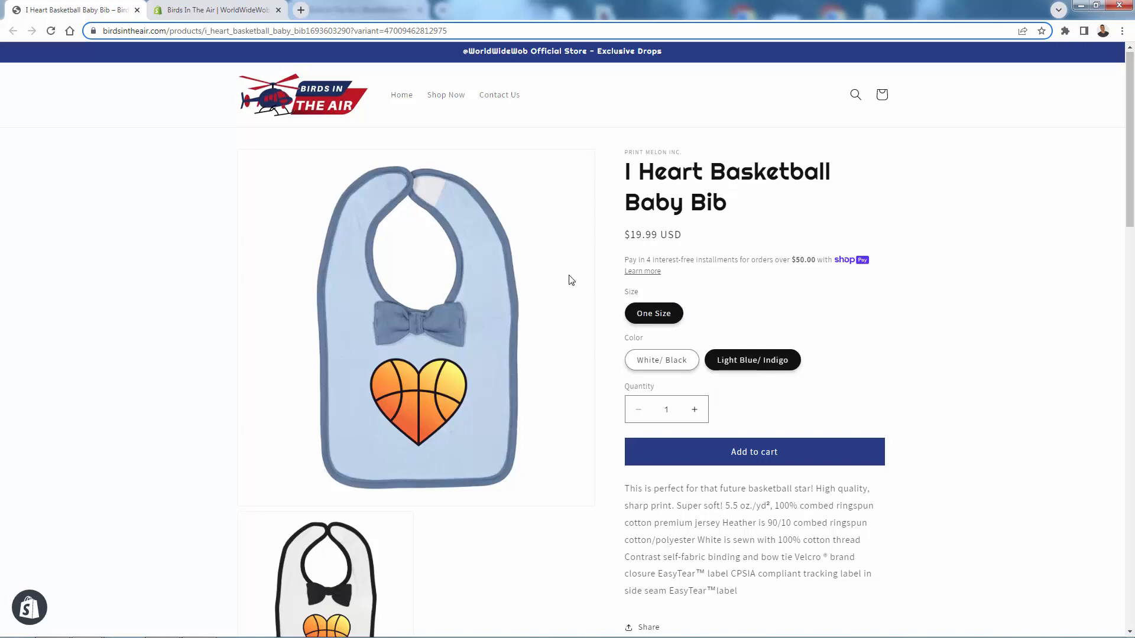
- Switch to Print Melon in the Shopify admin, check its orders page and return to the available products
{"action": "left_click", "coordinate": [236, 11]}
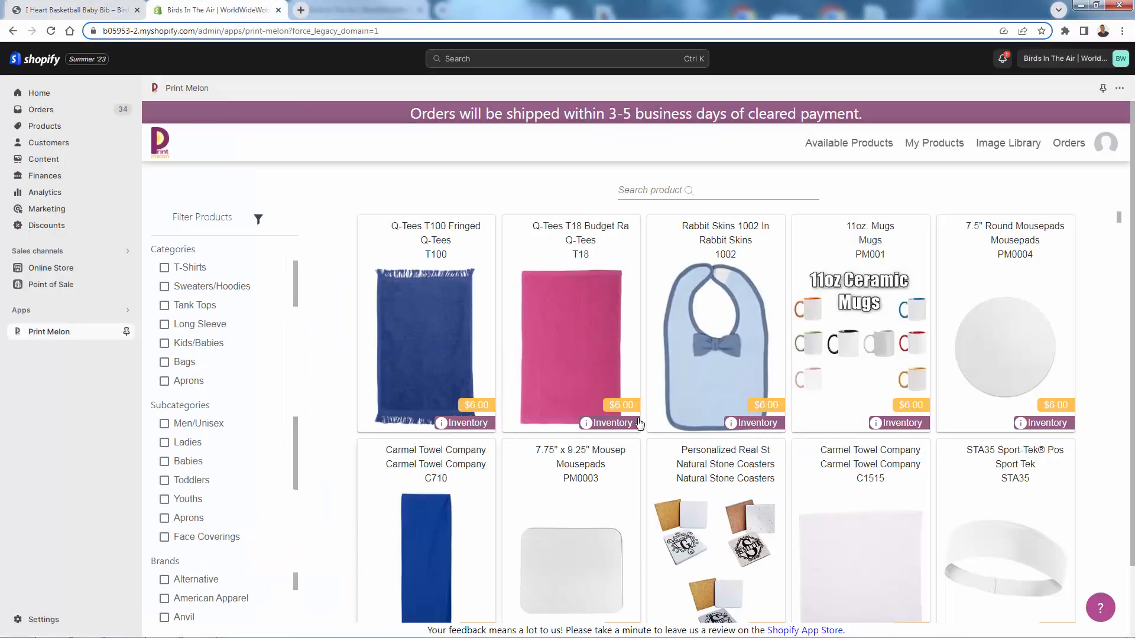
{"action": "left_click", "coordinate": [1069, 144]}
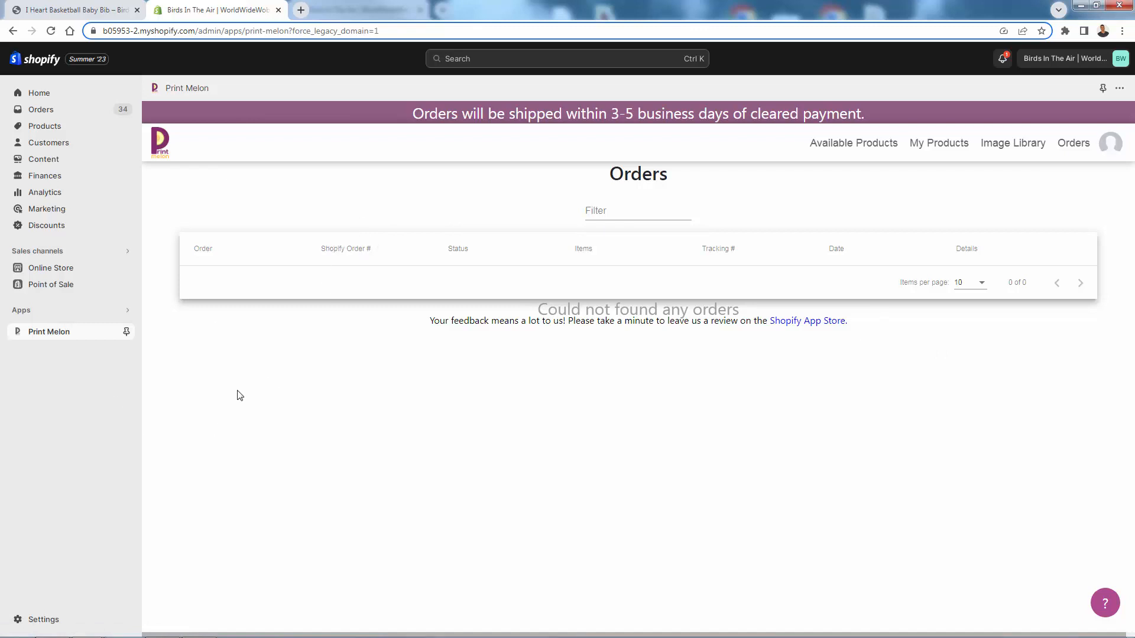
{"action": "left_click", "coordinate": [843, 144]}
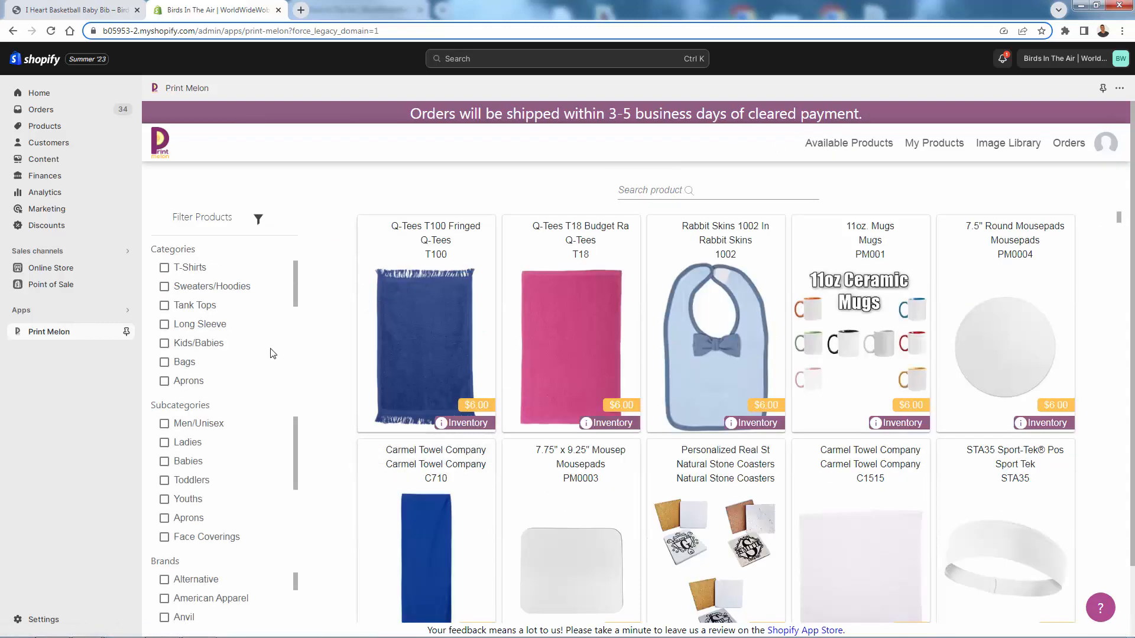
- Filter the available products by the Comfort Colors brand
{"action": "scroll", "coordinate": [271, 352], "scroll_direction": "down", "scroll_amount": 2}
{"action": "scroll", "coordinate": [260, 486], "scroll_direction": "down", "scroll_amount": 2}
{"action": "scroll", "coordinate": [268, 529], "scroll_direction": "down", "scroll_amount": 5}
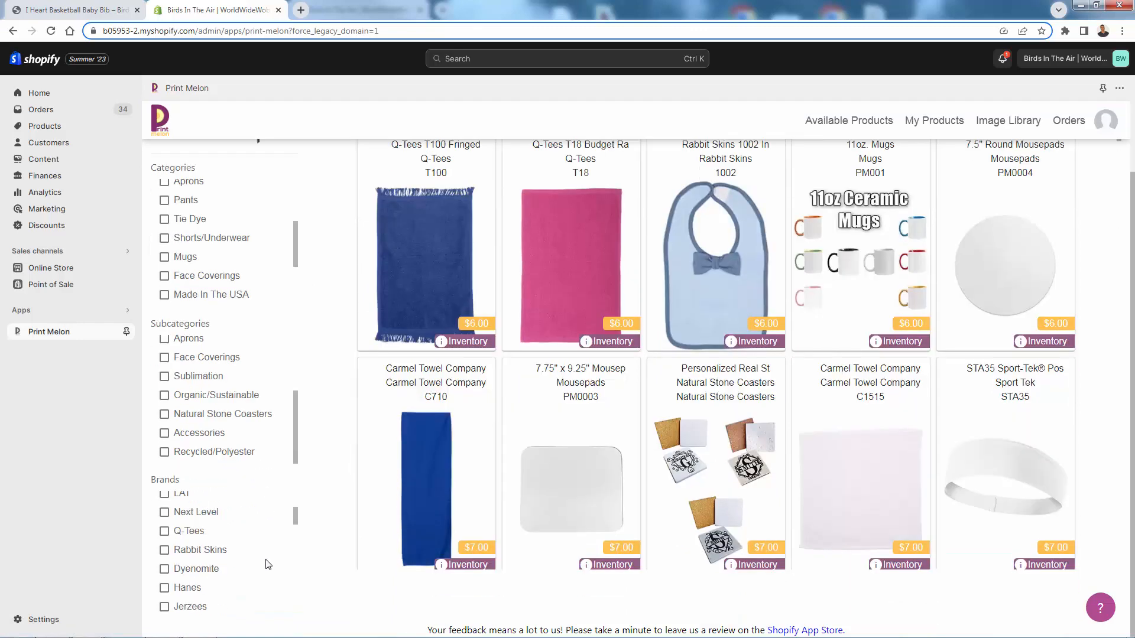
{"action": "left_click", "coordinate": [227, 565]}
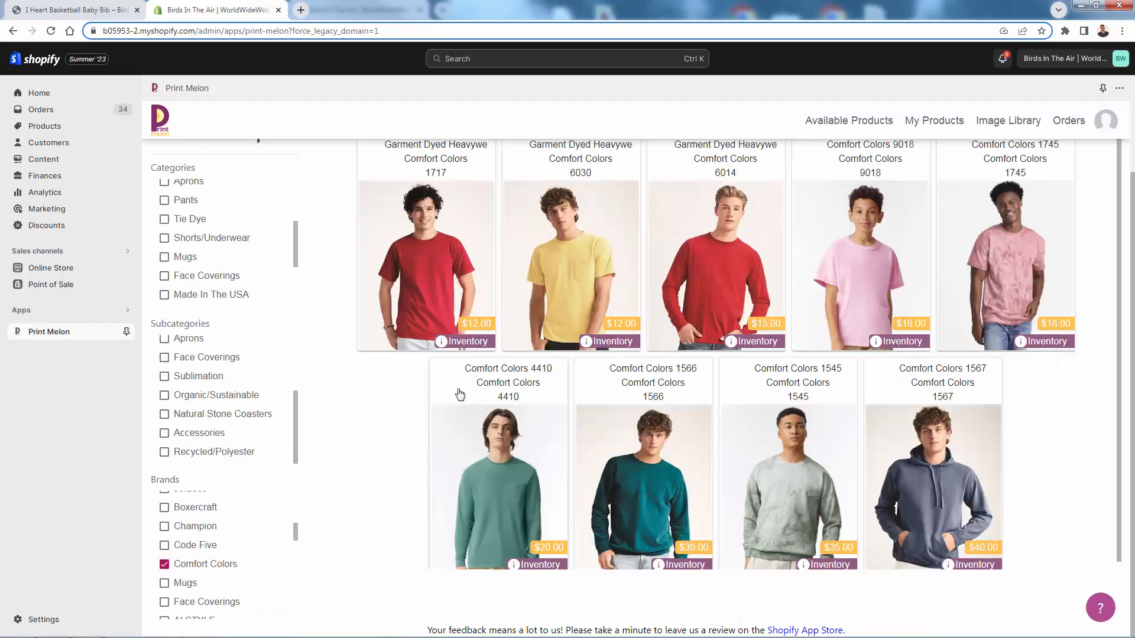
- Open the Comfort Colors 6014 long sleeve T-shirt, add the existing "Basketball heart" design, enlarge it and centre it on the chest
{"action": "scroll", "coordinate": [455, 387], "scroll_direction": "up", "scroll_amount": 1}
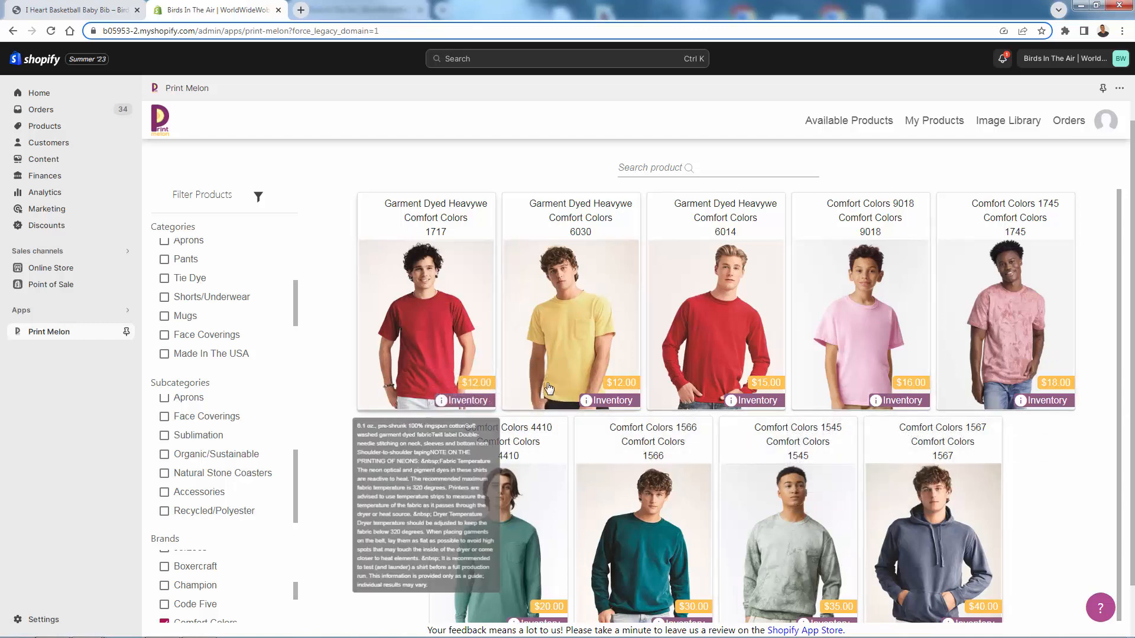
{"action": "left_click", "coordinate": [731, 405]}
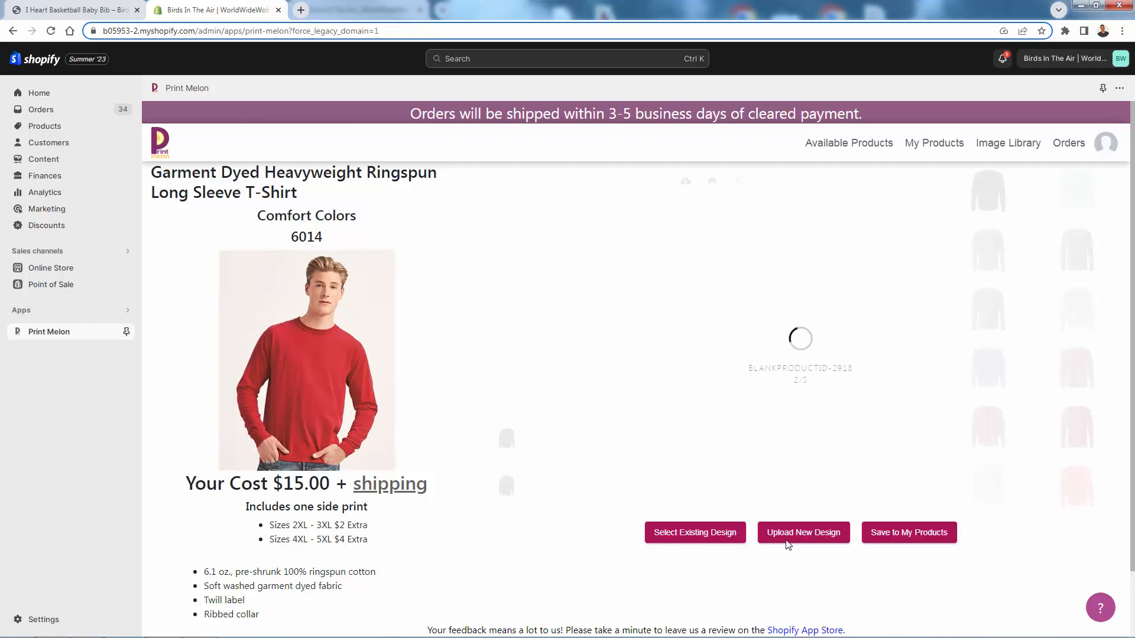
{"action": "left_click", "coordinate": [696, 531]}
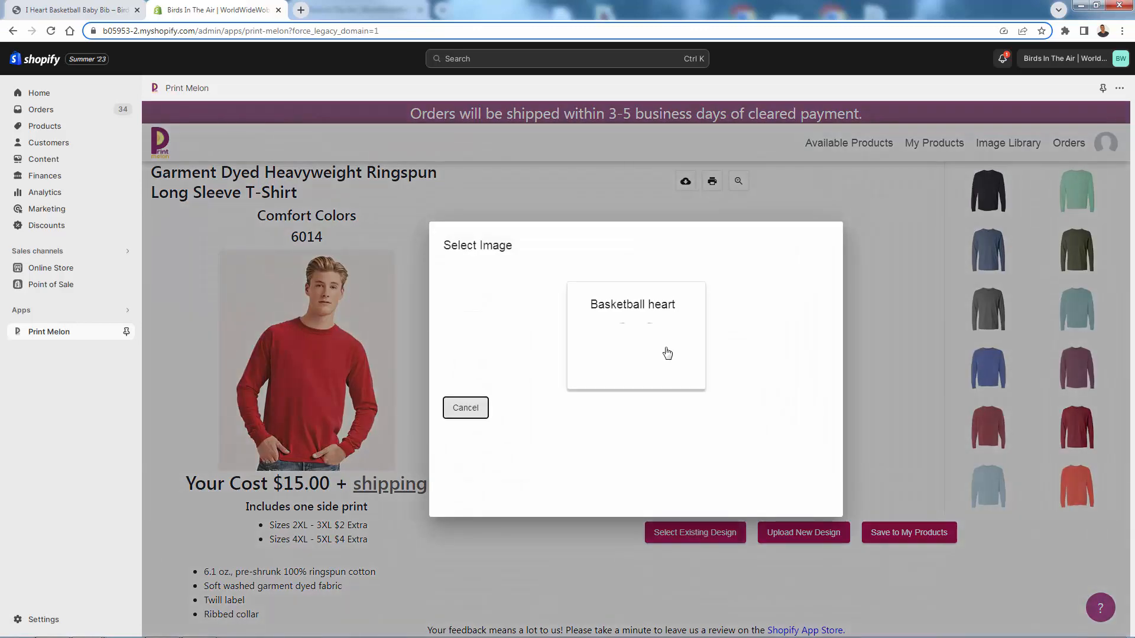
{"action": "left_click", "coordinate": [647, 343]}
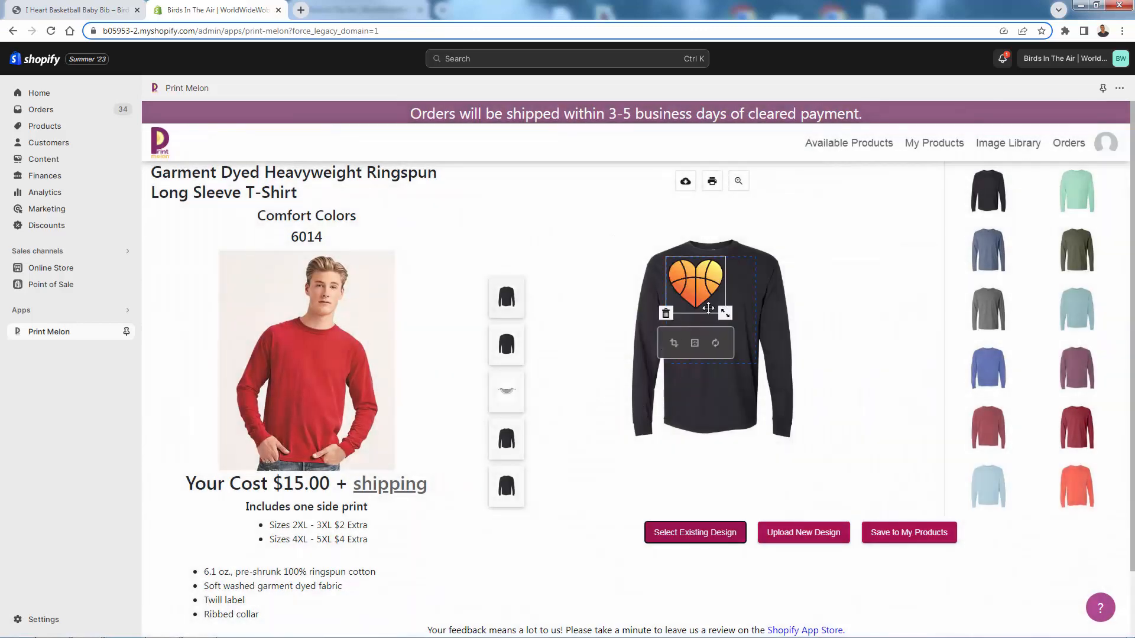
{"action": "mouse_move", "coordinate": [725, 313]}
{"action": "left_mouse_down"}
{"action": "mouse_move", "coordinate": [739, 331]}
{"action": "mouse_move", "coordinate": [717, 387]}
{"action": "mouse_move", "coordinate": [710, 319]}
{"action": "left_mouse_up"}
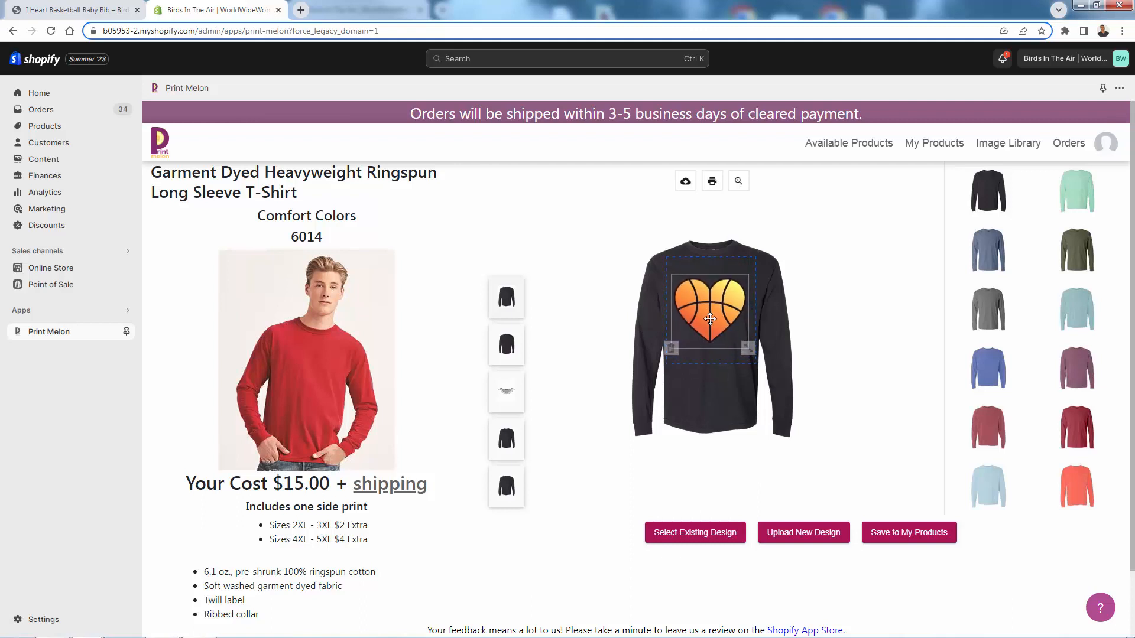
{"action": "left_click", "coordinate": [534, 570]}
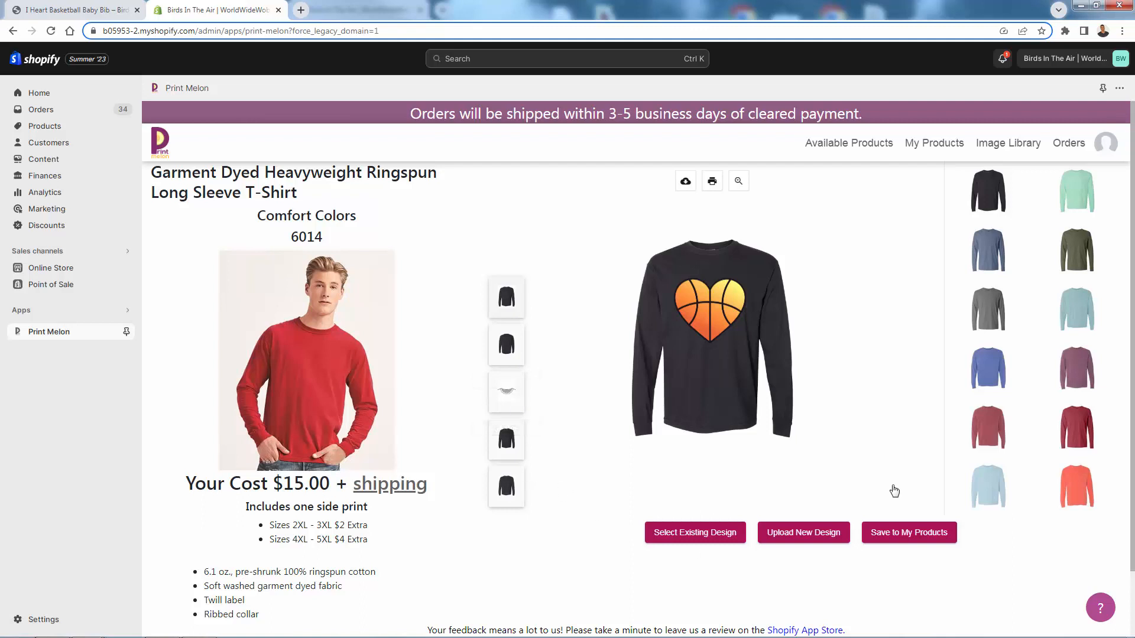
- Show the design on the blue long sleeve shirt and open the form for saving it to My Products
{"action": "left_click", "coordinate": [986, 365]}
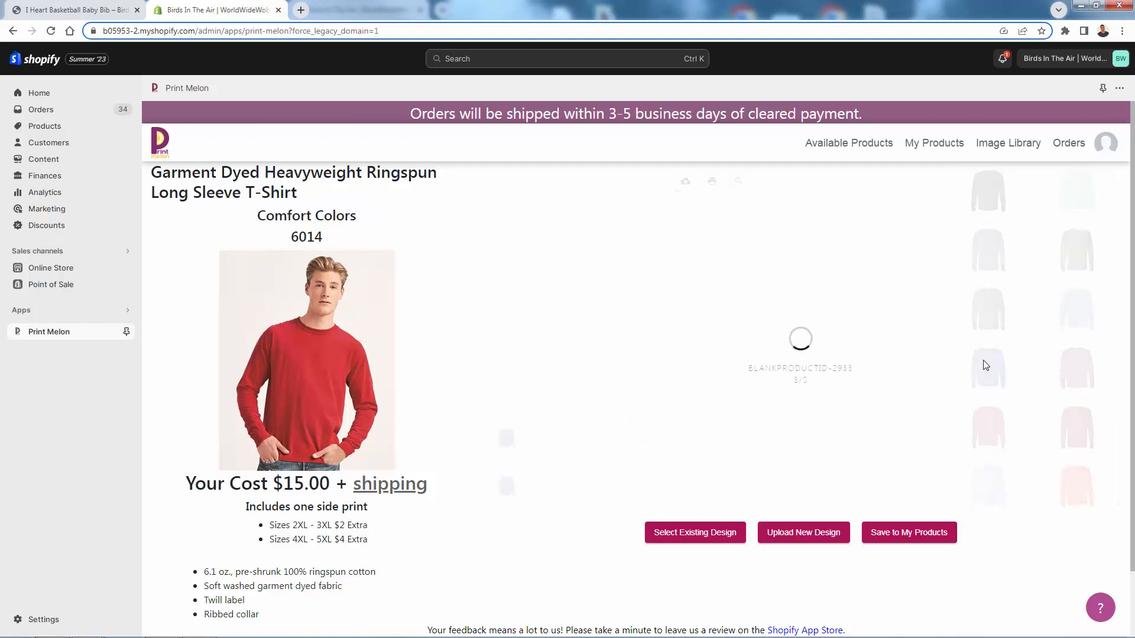
{"action": "left_click", "coordinate": [514, 558]}
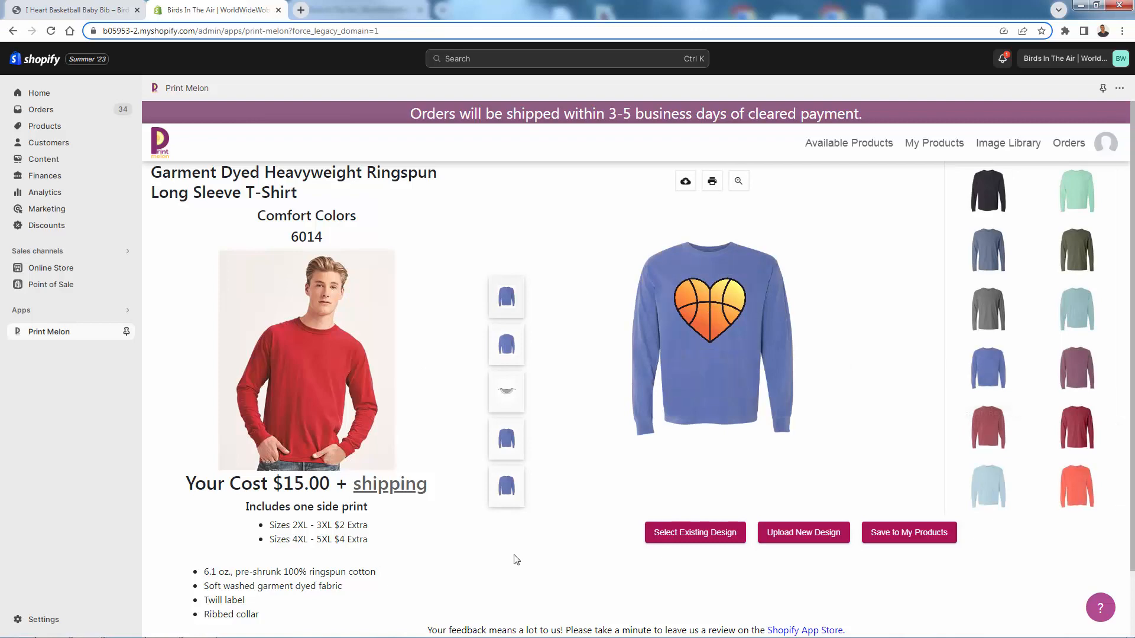
{"action": "left_click", "coordinate": [899, 543]}
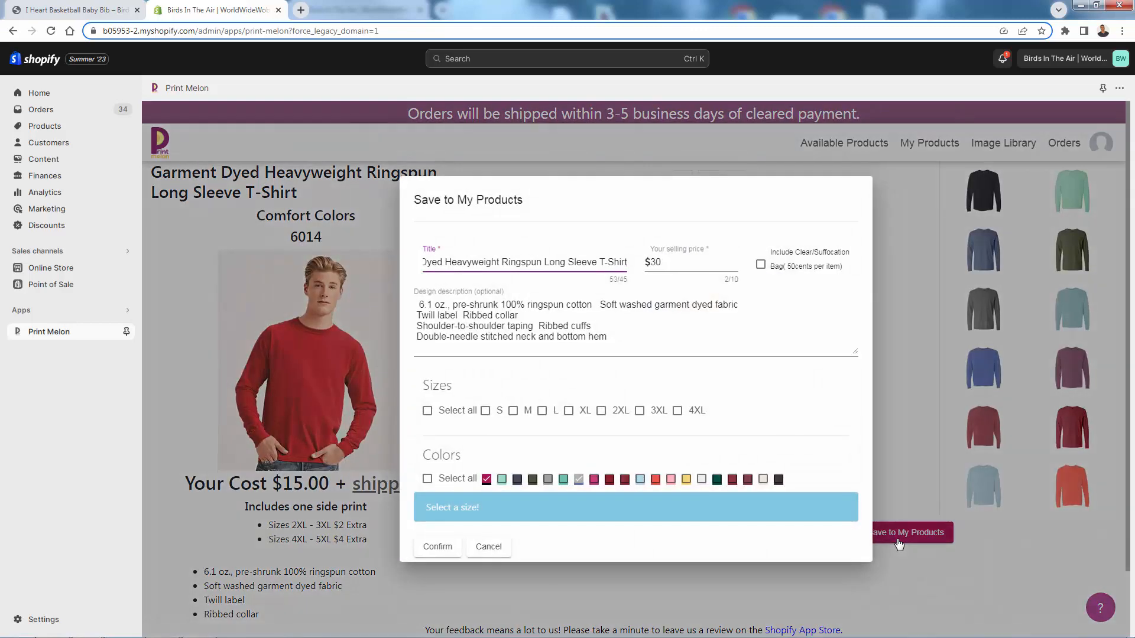